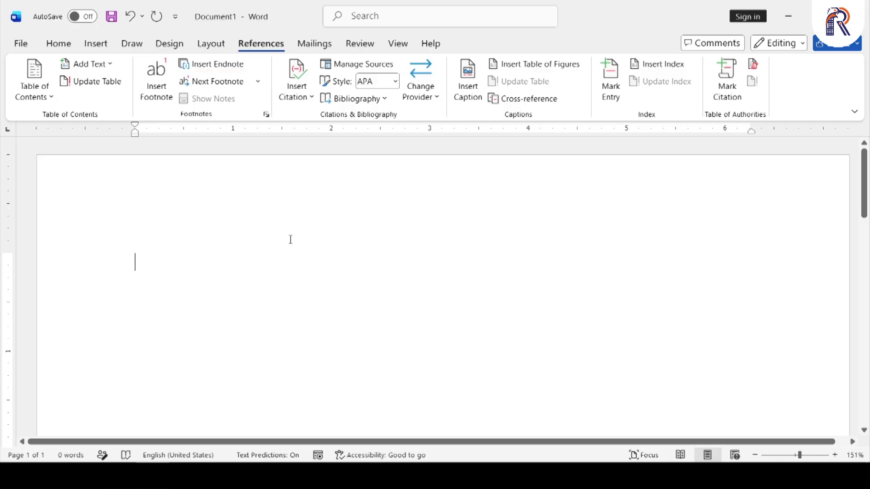
pyautogui.write('roh')
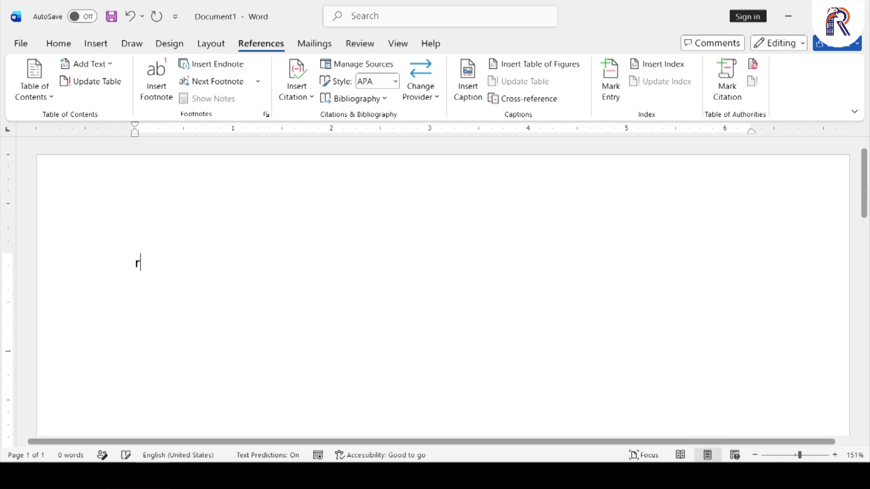
pyautogui.press('BackSpace')
pyautogui.press('BackSpace')
pyautogui.press('BackSpace')
# Step: Enter the first person's name in capitals and generate one sample paragraph below it with =RAND(1)
pyautogui.write('ROHAAN')
pyautogui.press('Return')
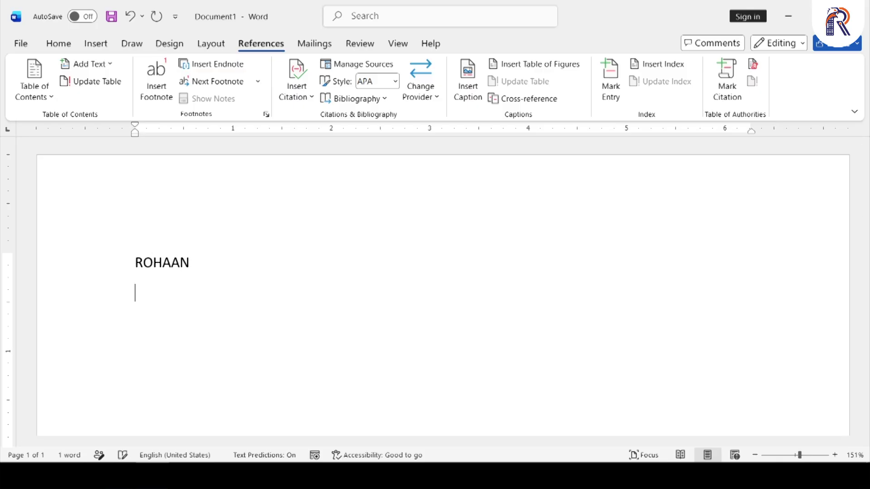
pyautogui.write('=RAND(1)')
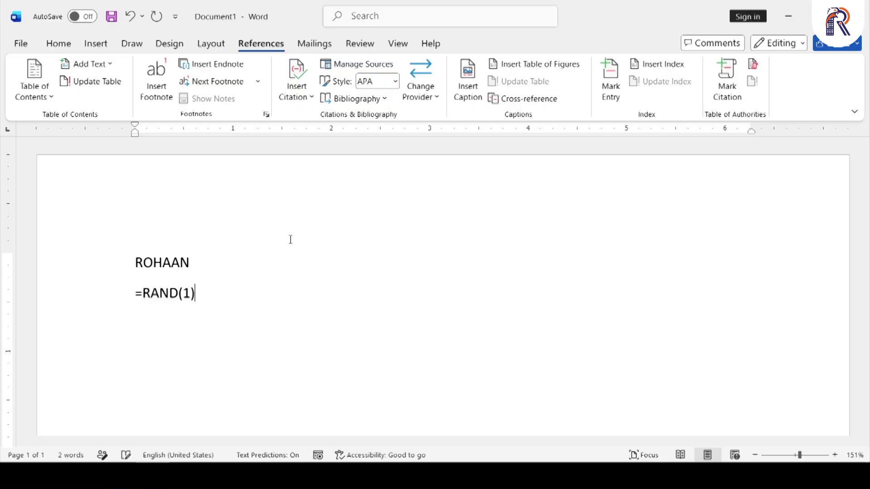
pyautogui.press('Return')
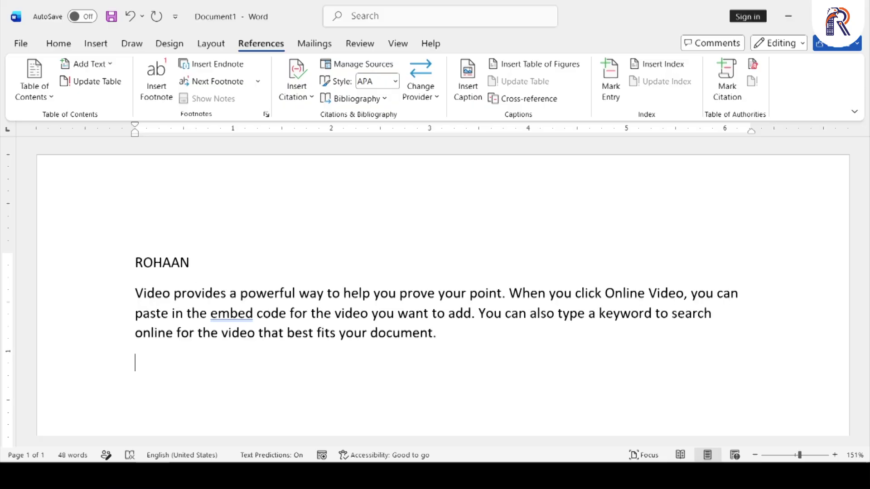
# Step: Add the second person's name in capitals and generate one sample paragraph below it with =RAND(1)
pyautogui.write('AMAAN')
pyautogui.press('Return')
pyautogui.write('=')
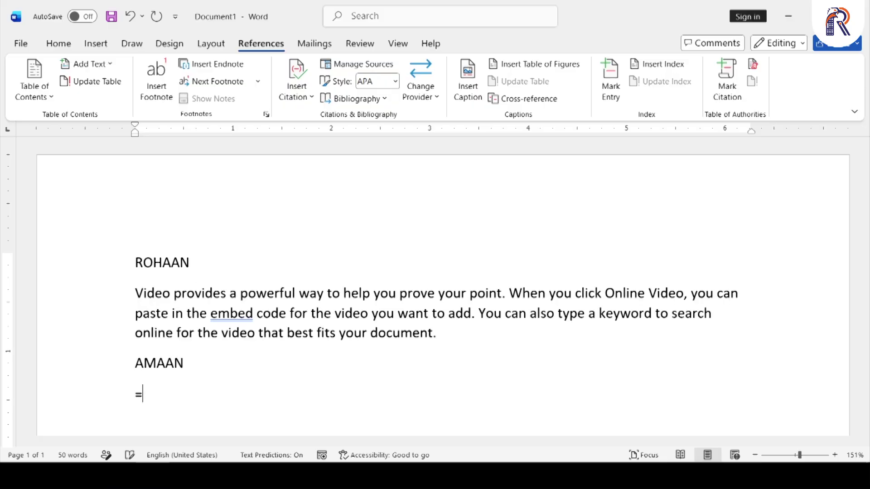
pyautogui.write('RAND(1)')
pyautogui.press('Return')
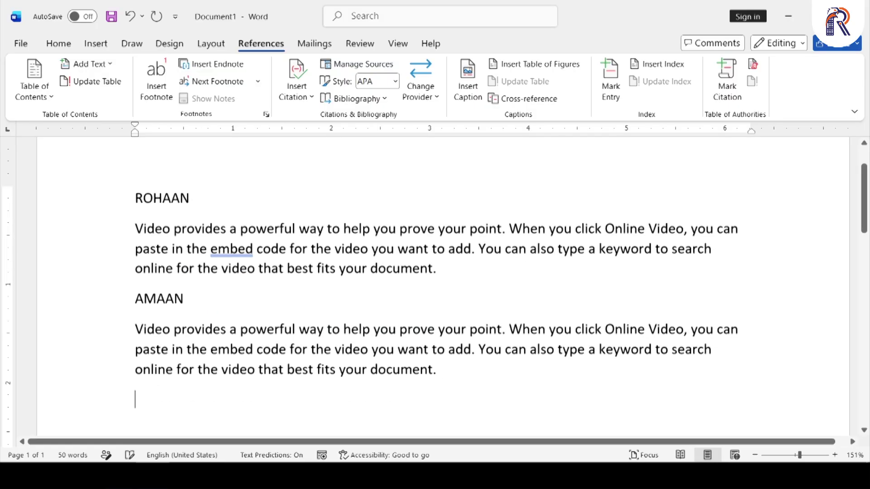
pyautogui.write('RAMZA')
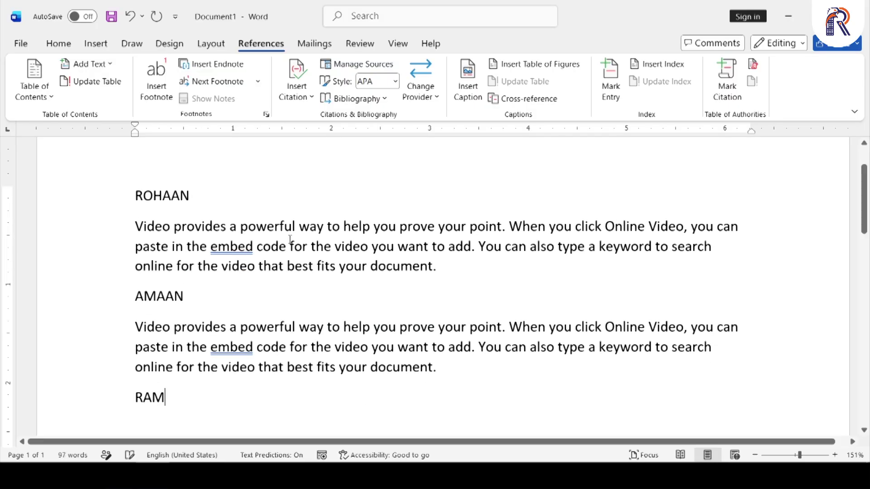
pyautogui.press('BackSpace')
pyautogui.press('BackSpace')
pyautogui.press('BackSpace')
pyautogui.press('BackSpace')
pyautogui.press('BackSpace')
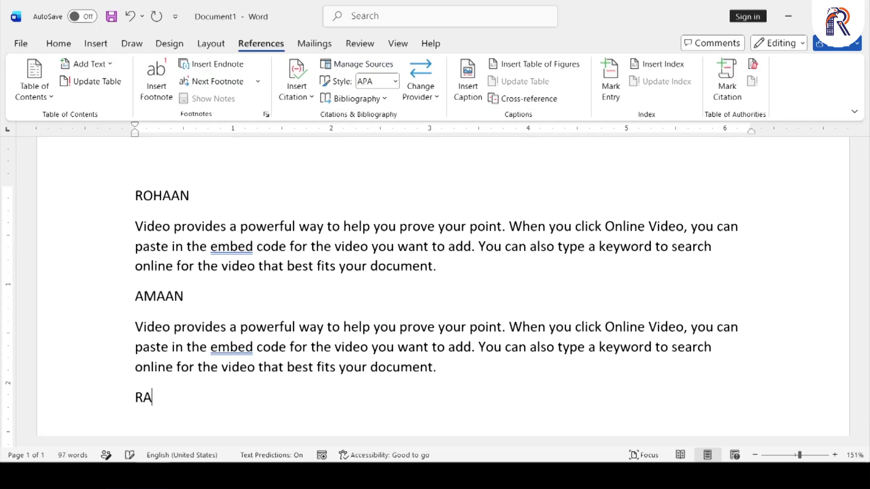
pyautogui.write('AMAAN')
pyautogui.press('BackSpace')
pyautogui.press('BackSpace')
pyautogui.press('BackSpace')
pyautogui.press('BackSpace')
pyautogui.press('BackSpace')
# Step: Add the third person's name in capitals and generate one sample paragraph below it with =RAND(1)
pyautogui.write('ADNAN')
pyautogui.press('Return')
pyautogui.write('=')
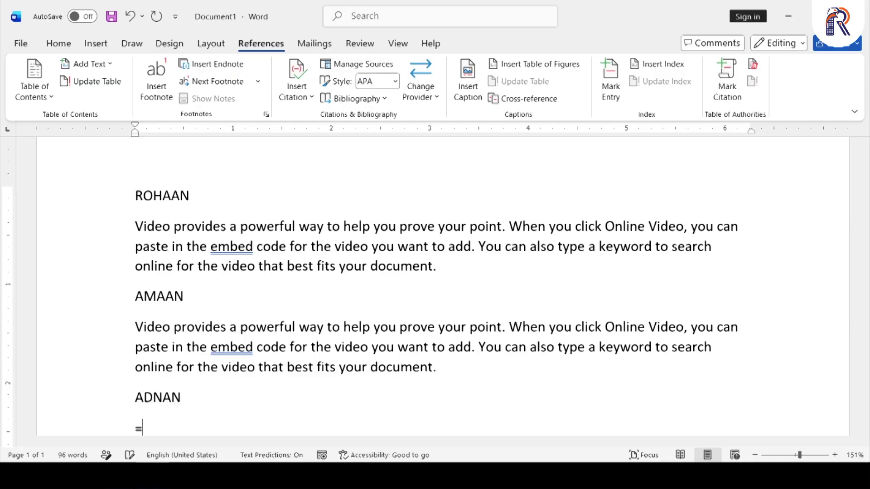
pyautogui.write('RAND(1)')
pyautogui.press('Return')
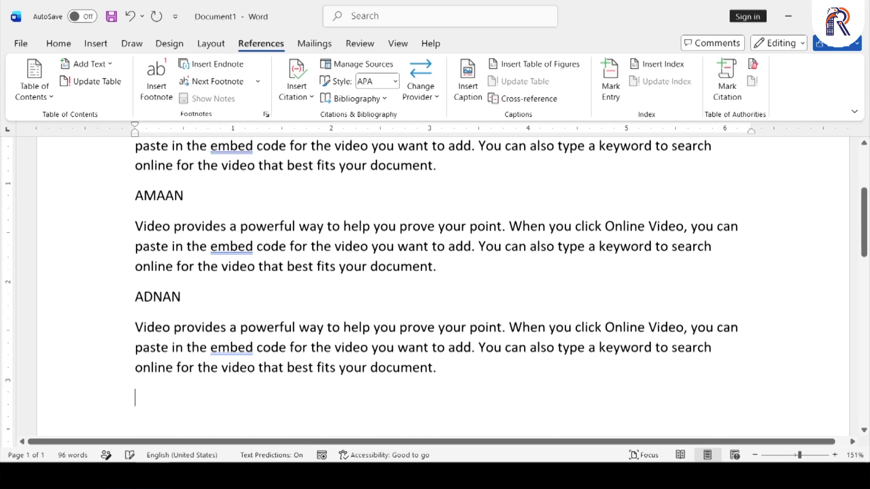
pyautogui.keyDown('ctrl'); pyautogui.scroll(-2, 244, 247); pyautogui.keyUp('ctrl')
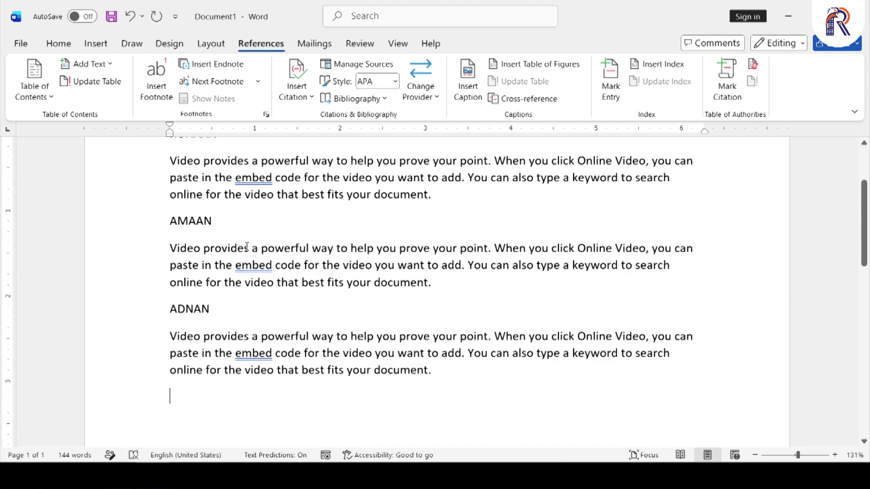
pyautogui.scroll(3, 245, 246)
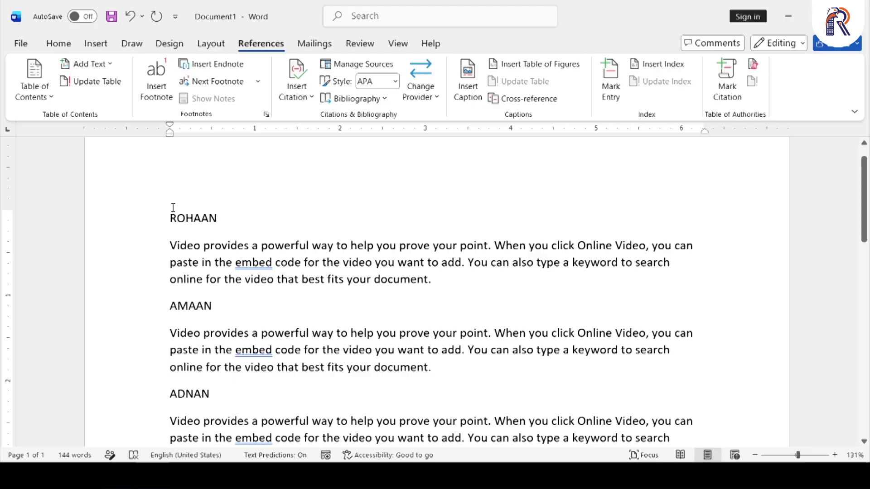
pyautogui.scroll(-1, 178, 215)
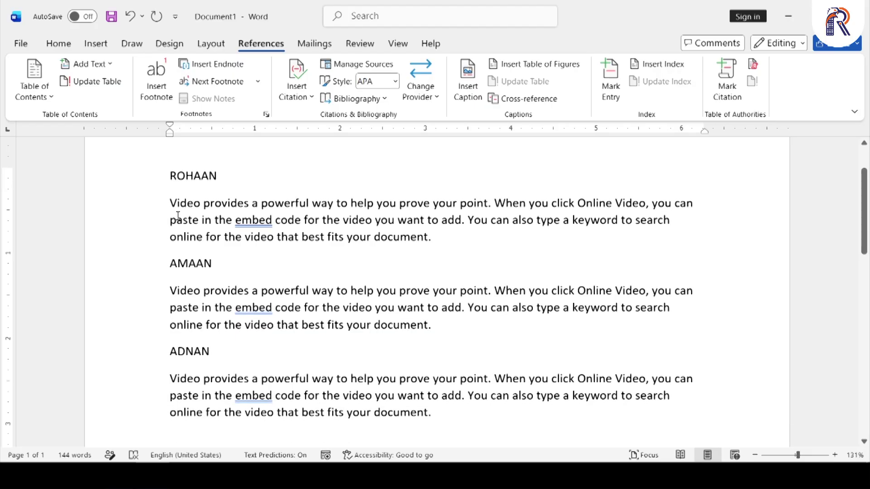
pyautogui.click(139, 181)
pyautogui.click(142, 267)
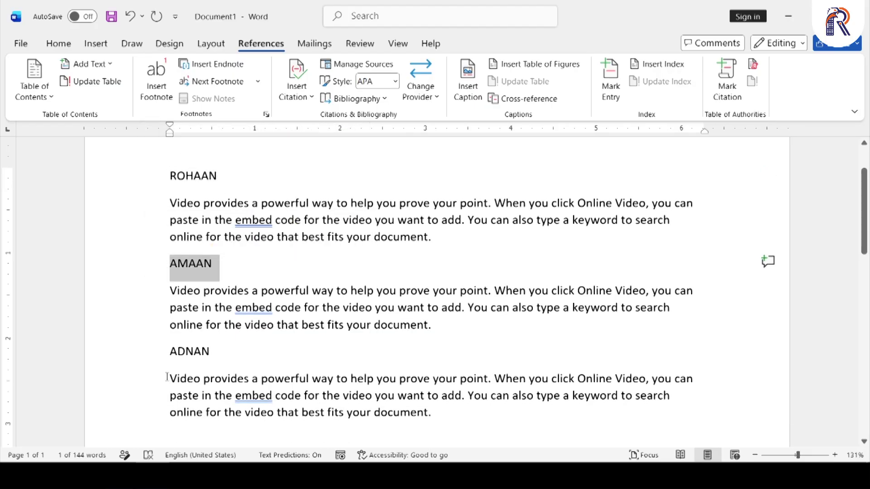
pyautogui.click(149, 357)
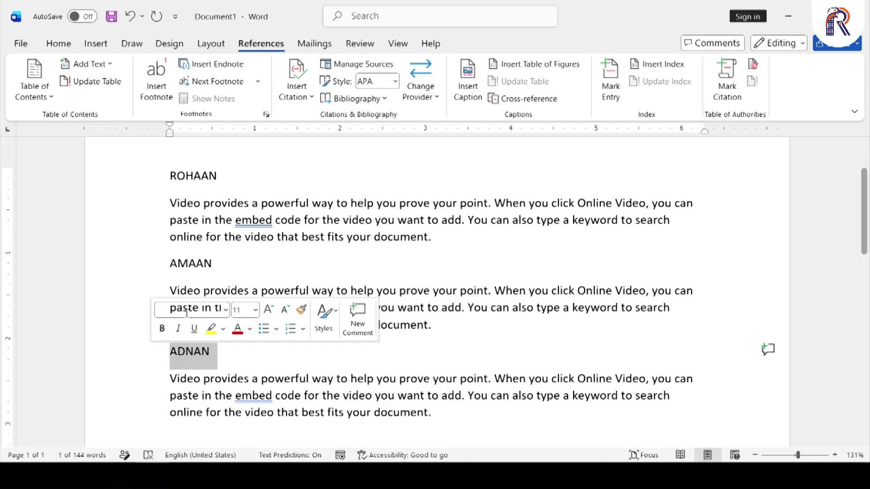
# Step: Insert page breaks before the first name so that the text starts on page 6, leaving blank pages ahead of it
pyautogui.scroll(2, 167, 245)
pyautogui.click(166, 245)
pyautogui.hotkey('ctrl', 'Return')
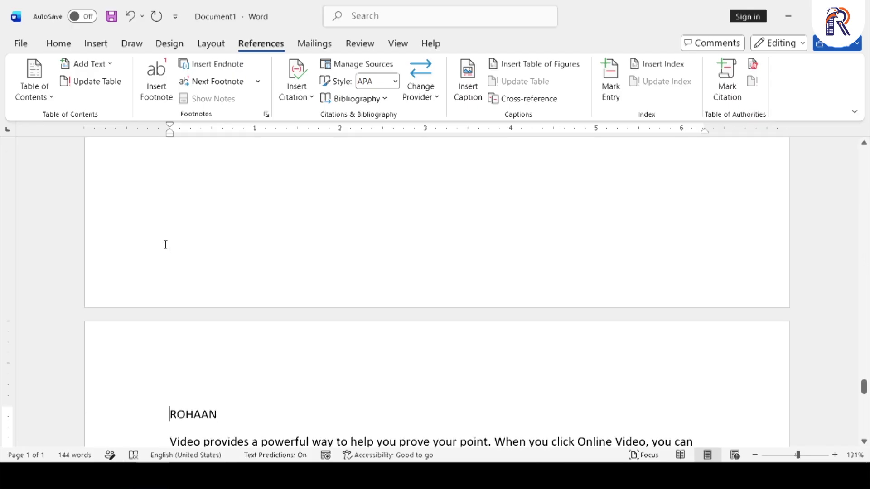
pyautogui.press('Up')
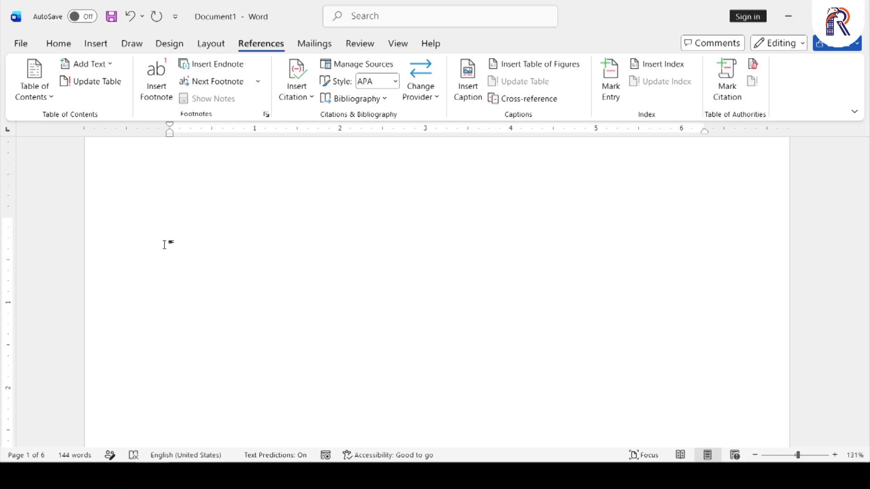
pyautogui.scroll(-10, 165, 245)
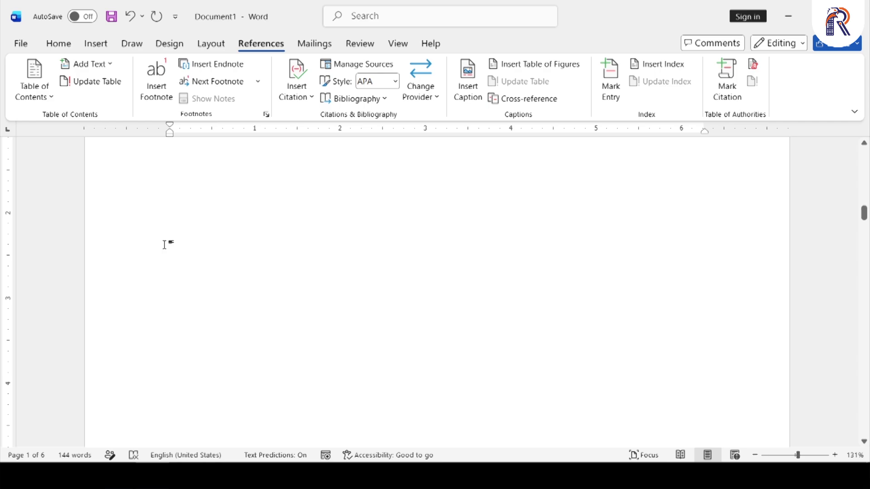
pyautogui.scroll(-15, 164, 245)
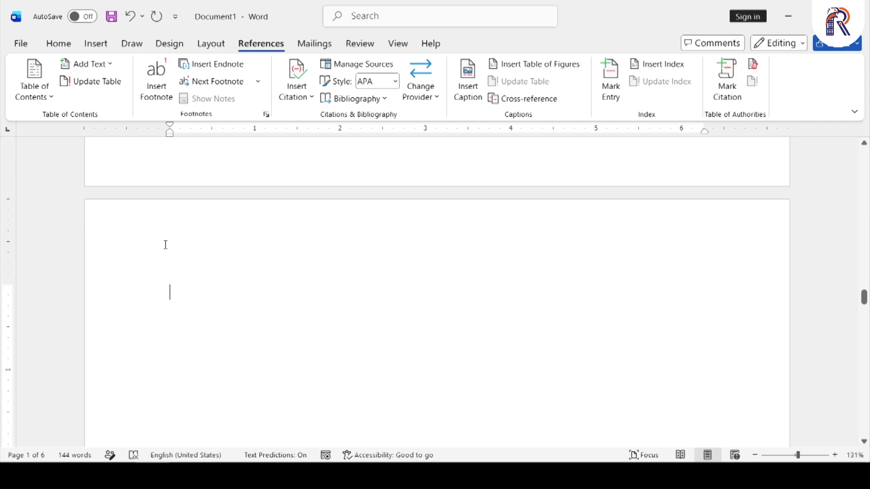
pyautogui.scroll(-12, 165, 244)
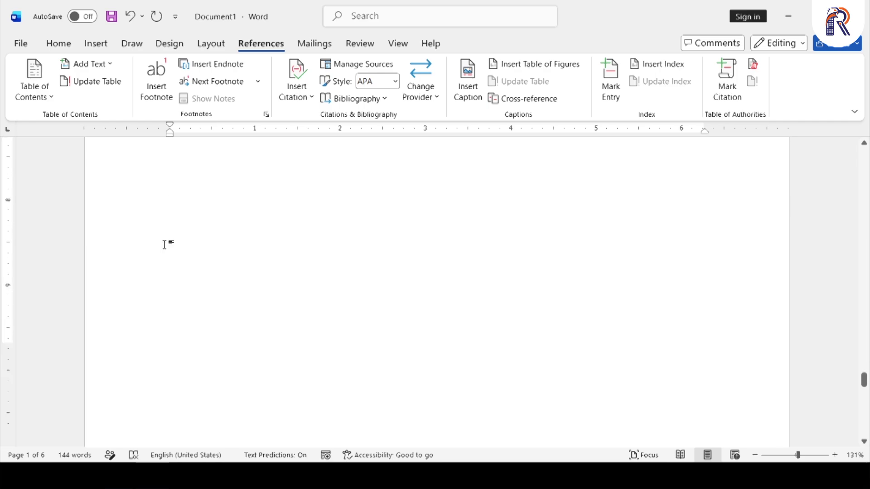
# Step: Start a Mark Citation entry for the first name on page 6 and choose category 8 for it
pyautogui.click(125, 249)
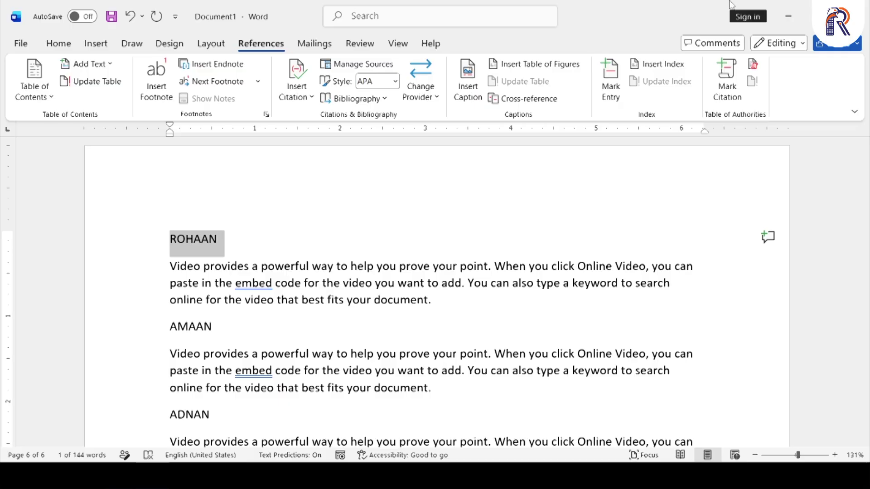
pyautogui.click(733, 102)
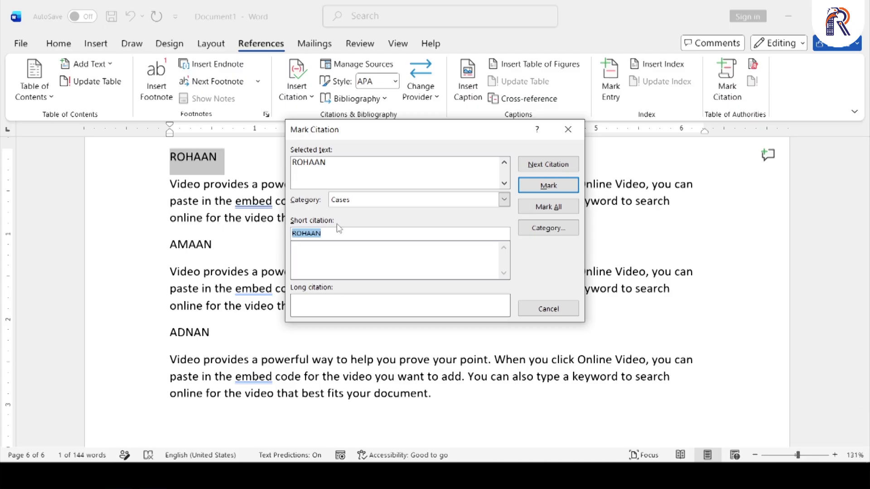
pyautogui.click(376, 206)
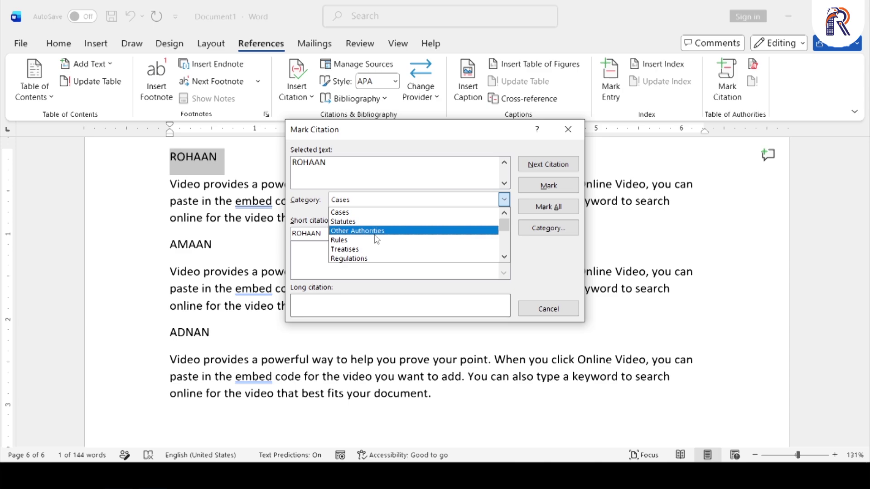
pyautogui.click(504, 258)
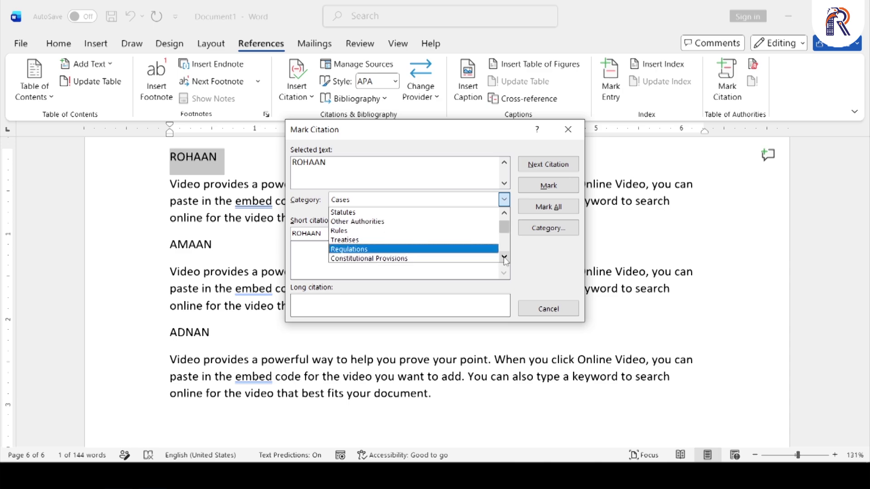
pyautogui.click(504, 258)
pyautogui.click(504, 258)
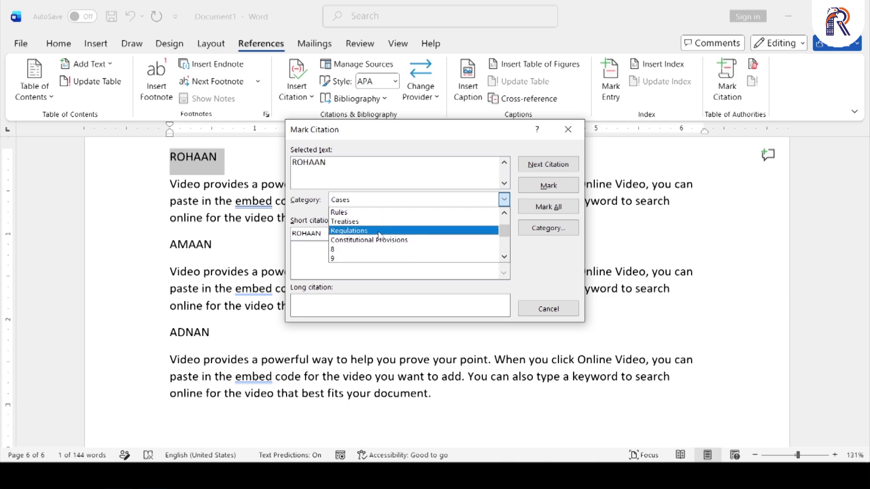
pyautogui.click(505, 257)
pyautogui.click(505, 256)
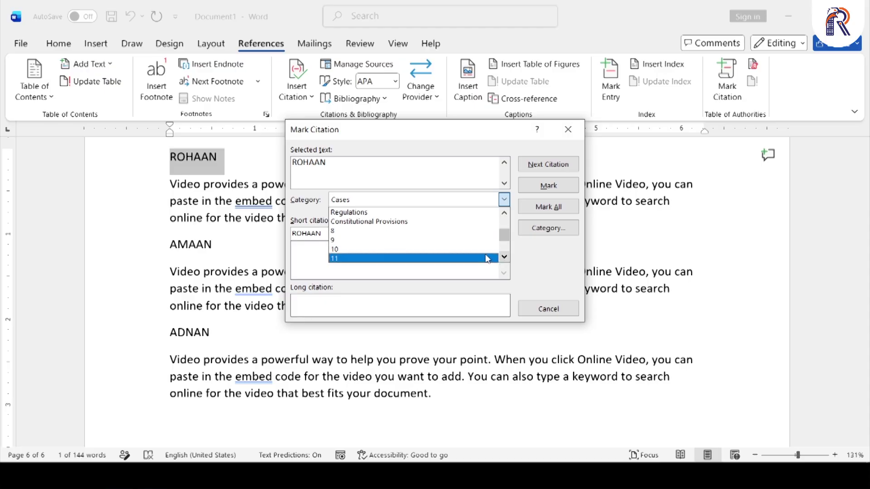
pyautogui.click(344, 232)
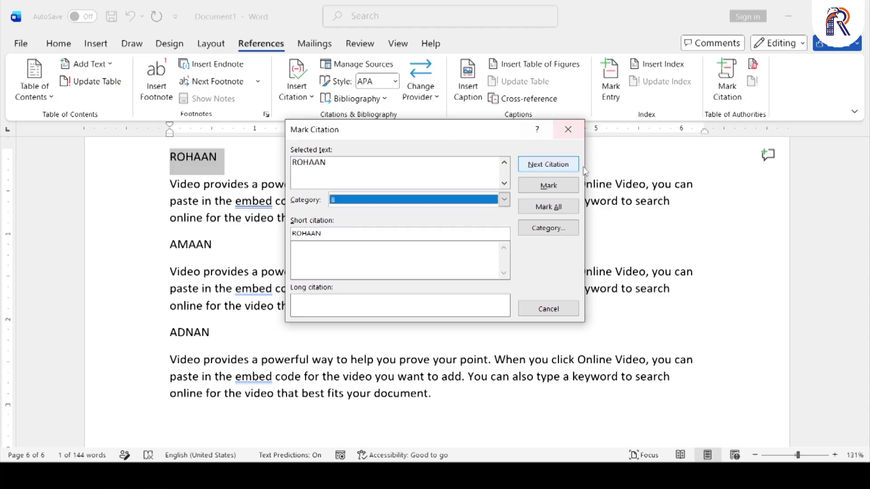
# Step: Rename citation category 8 as MANAGER and close the Mark Citation dialog
pyautogui.click(552, 231)
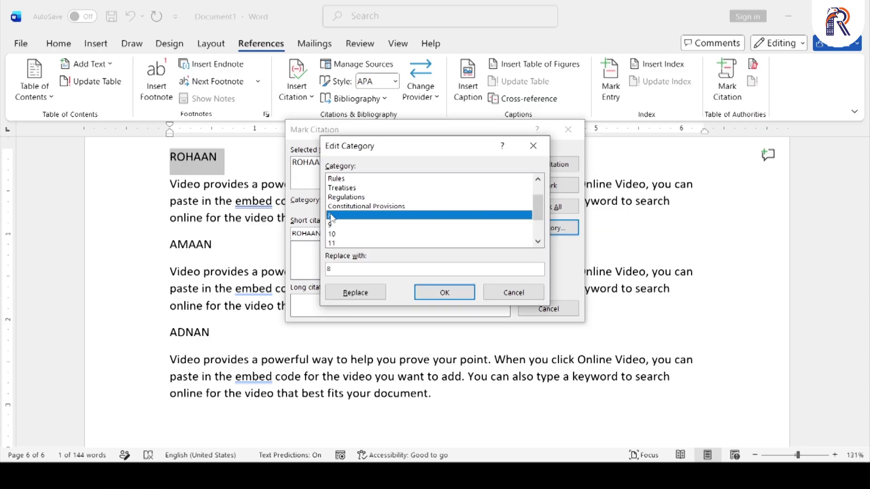
pyautogui.moveTo(334, 269); pyautogui.dragTo(323, 268)
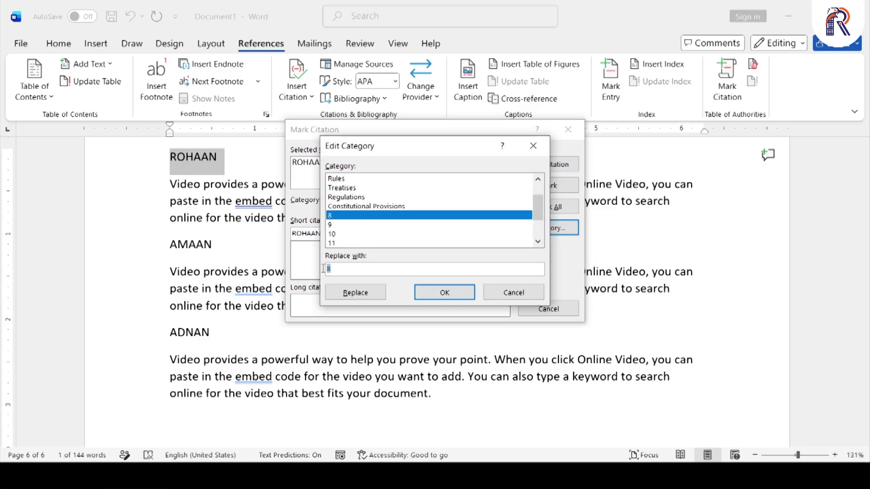
pyautogui.write('mA')
pyautogui.write('MANAGER')
pyautogui.click(361, 297)
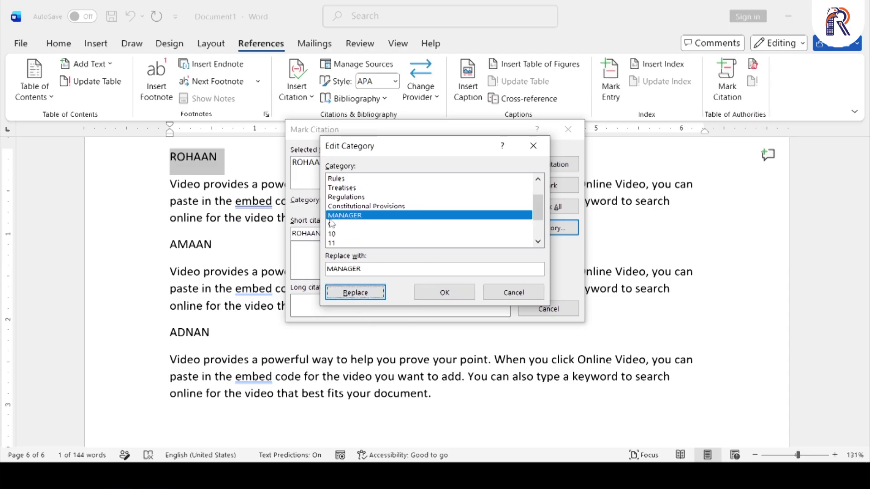
pyautogui.click(451, 296)
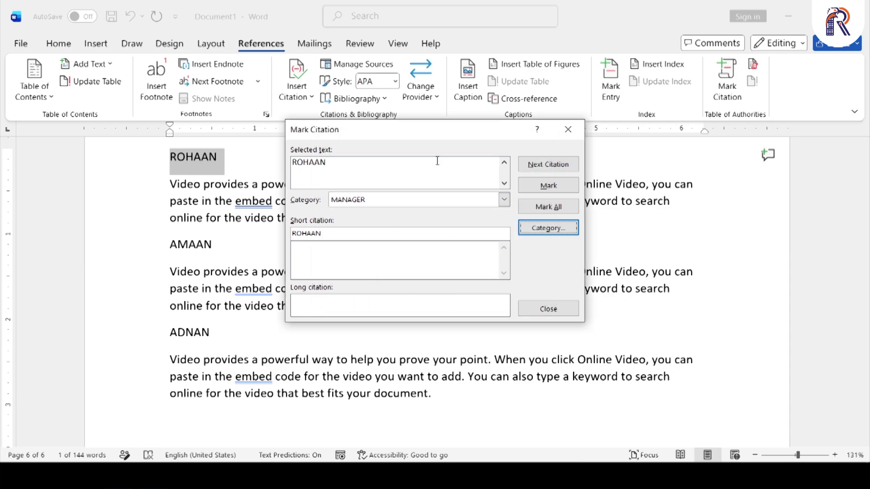
pyautogui.moveTo(419, 135); pyautogui.dragTo(500, 136)
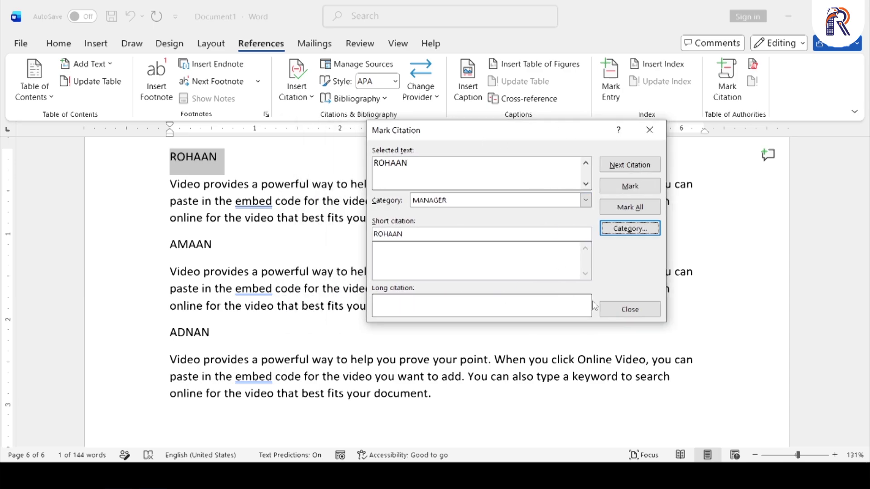
pyautogui.click(641, 308)
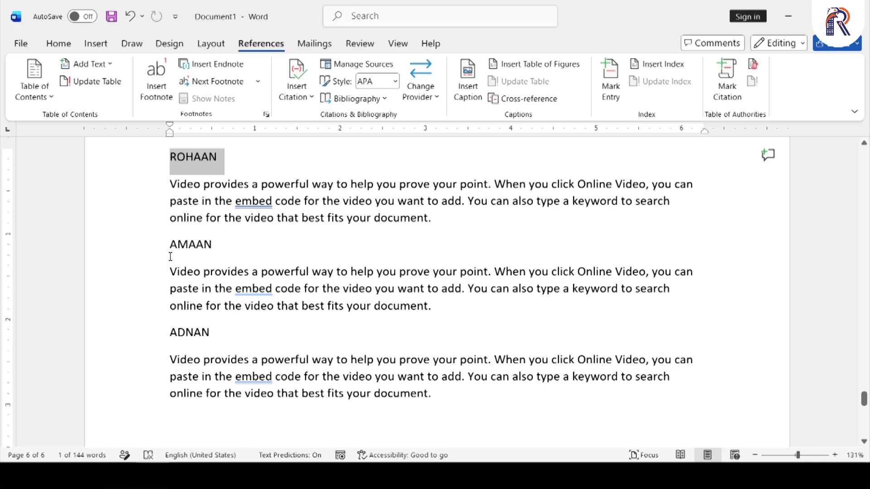
# Step: Start a Mark Citation entry for the second name on page 6 and bring up the numbered citation categories
pyautogui.click(149, 251)
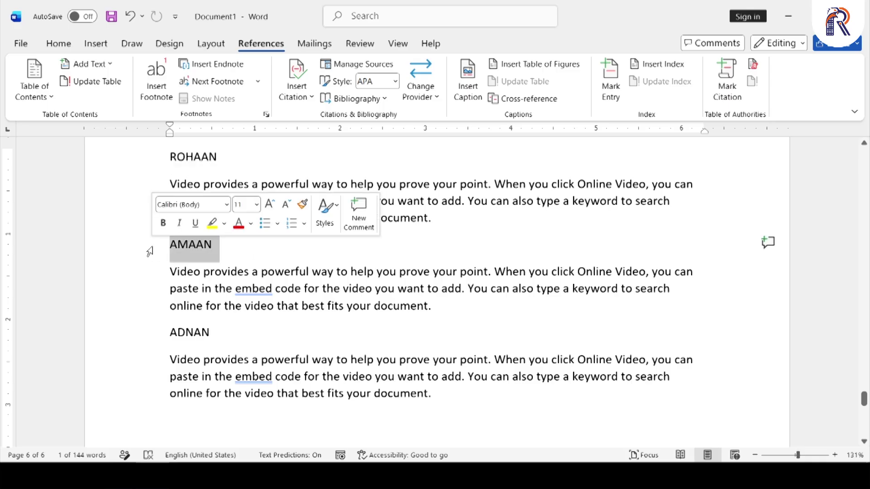
pyautogui.click(723, 97)
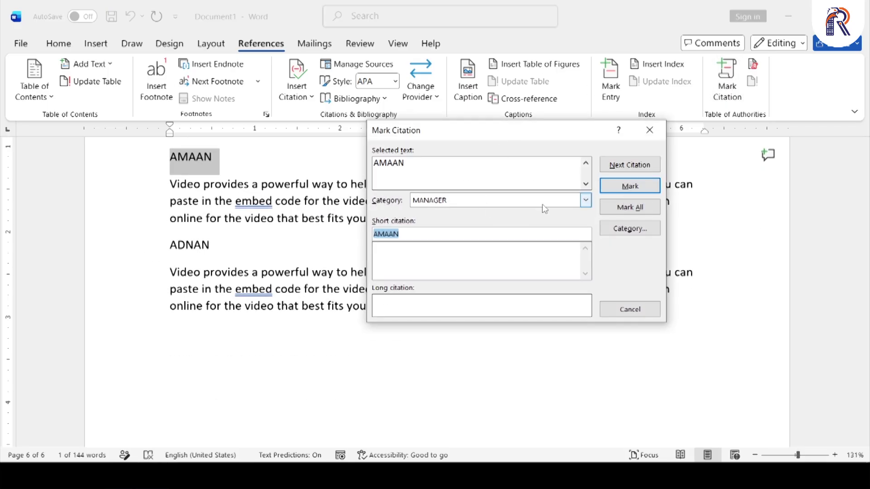
pyautogui.click(524, 201)
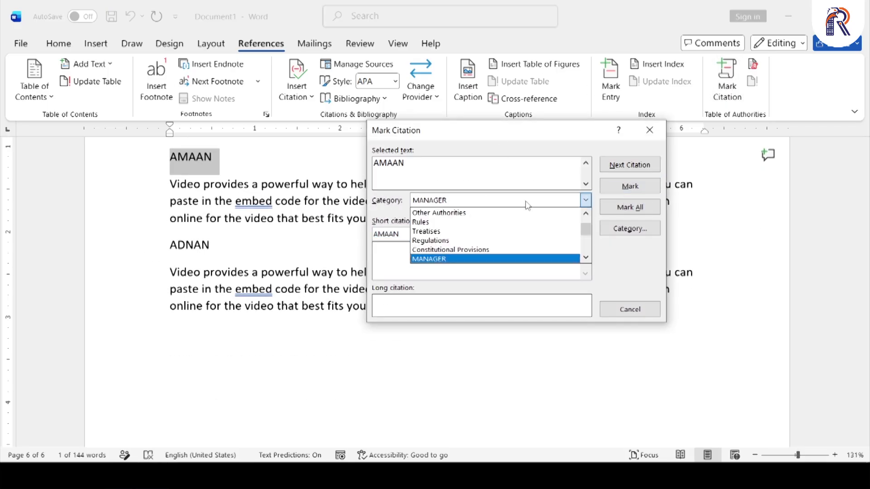
pyautogui.click(586, 258)
pyautogui.click(586, 258)
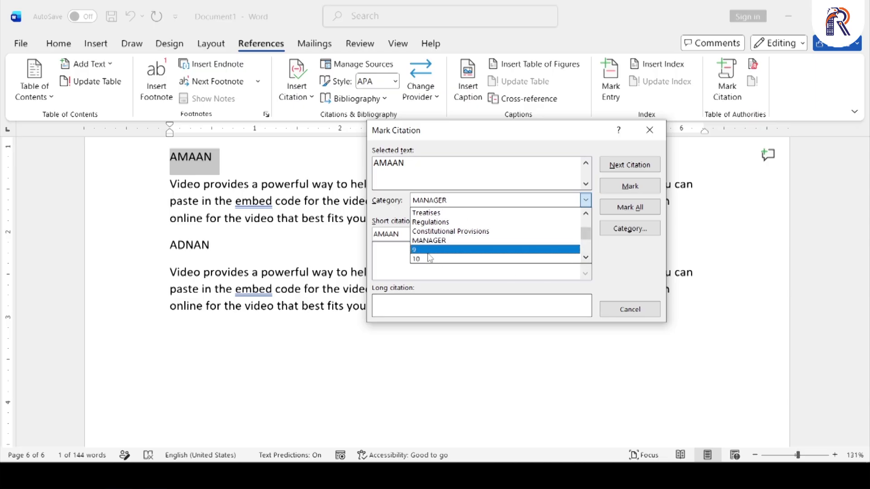
# Step: Try to rename citation category 9 as HR, and check category 9 in the category list again
pyautogui.click(631, 231)
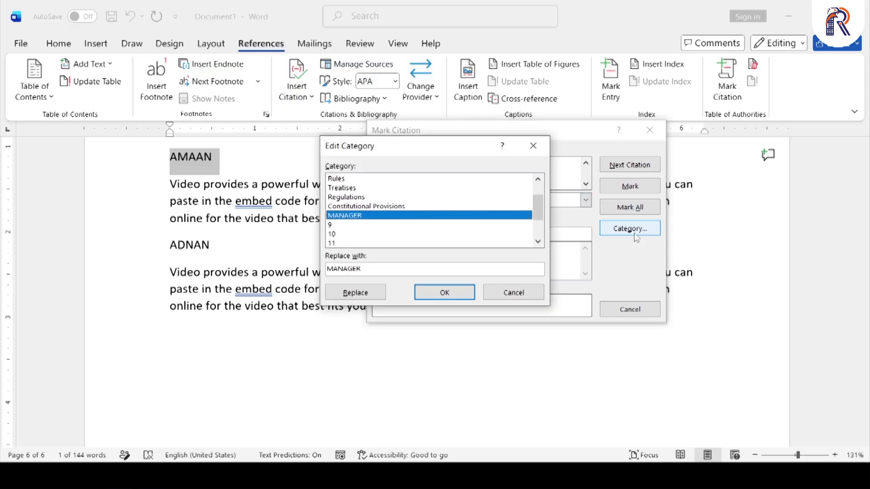
pyautogui.click(339, 225)
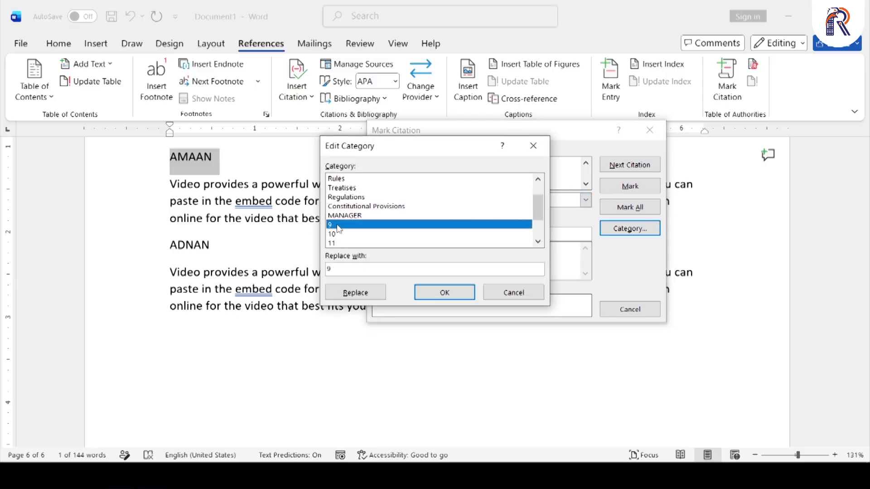
pyautogui.moveTo(352, 267); pyautogui.dragTo(323, 270)
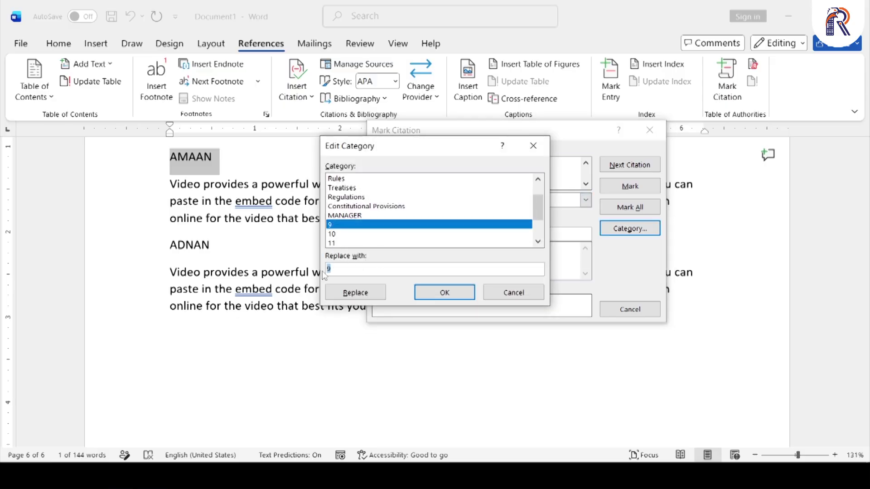
pyautogui.write('HR')
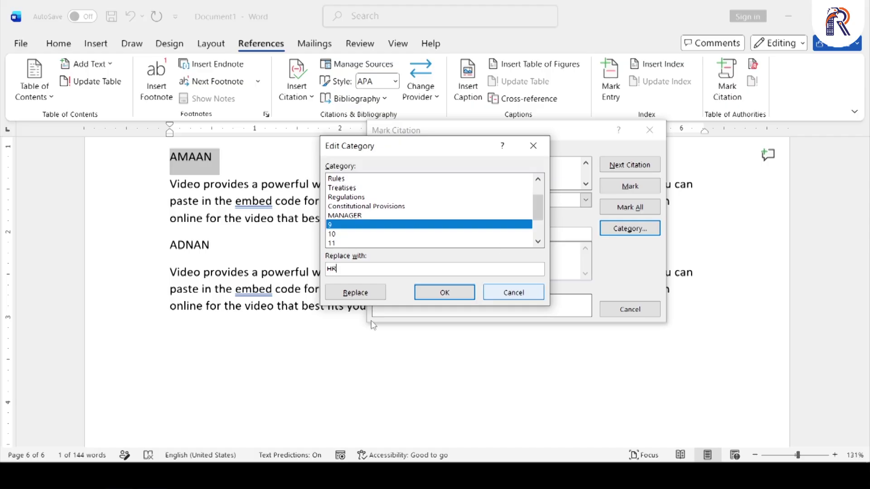
pyautogui.click(460, 295)
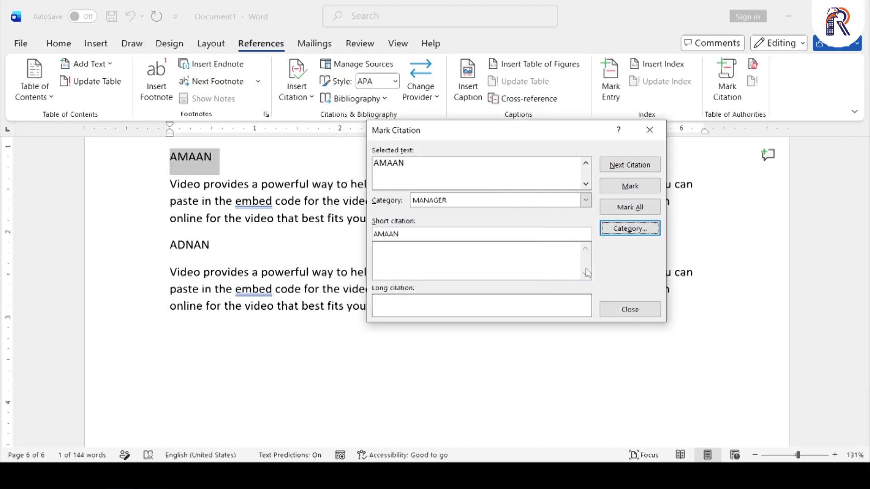
pyautogui.click(643, 236)
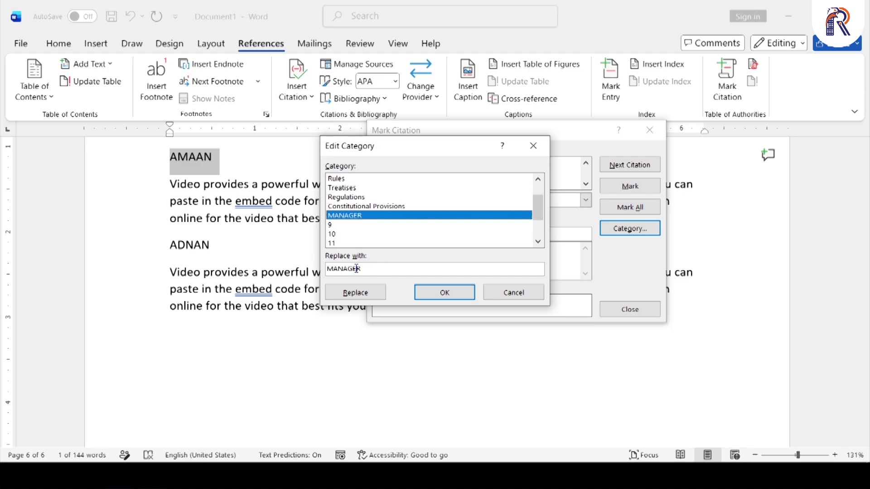
pyautogui.click(338, 225)
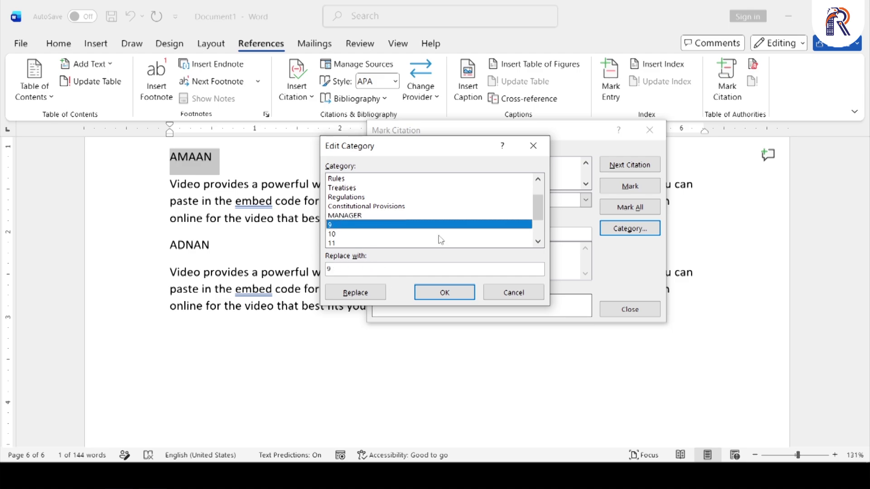
pyautogui.click(513, 293)
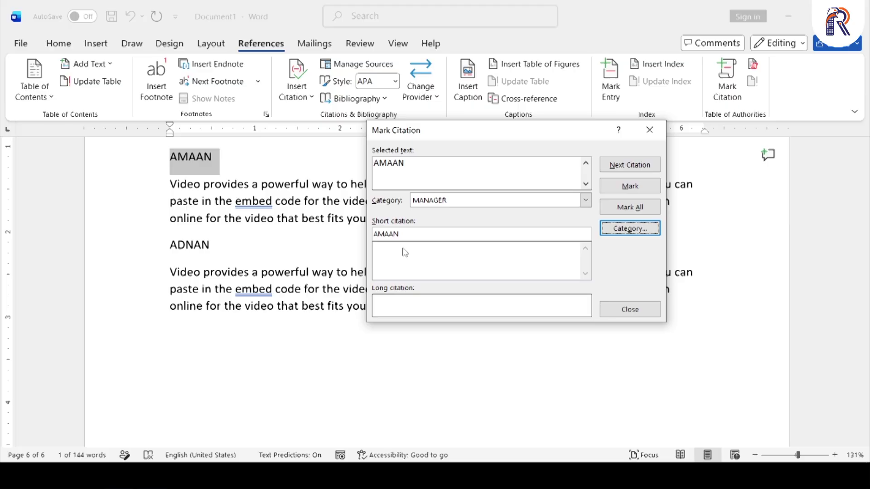
# Step: Replace the name of citation category 9 with HR and confirm the category edit
pyautogui.click(651, 231)
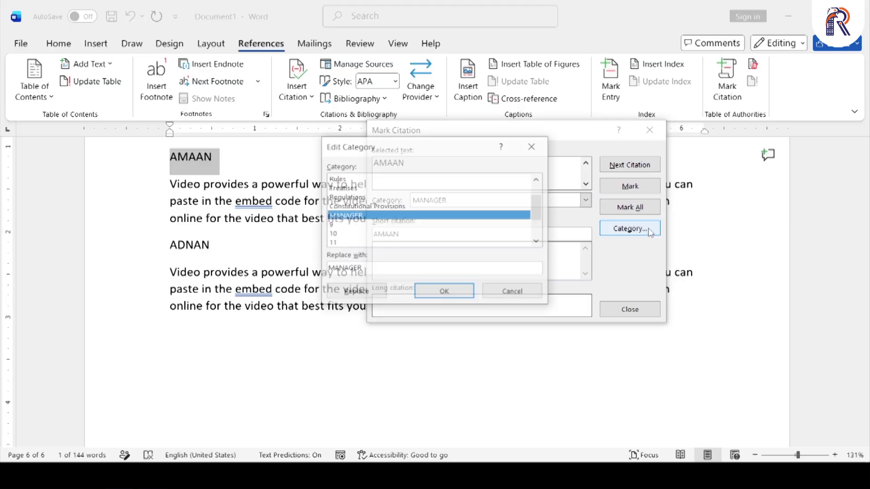
pyautogui.click(337, 225)
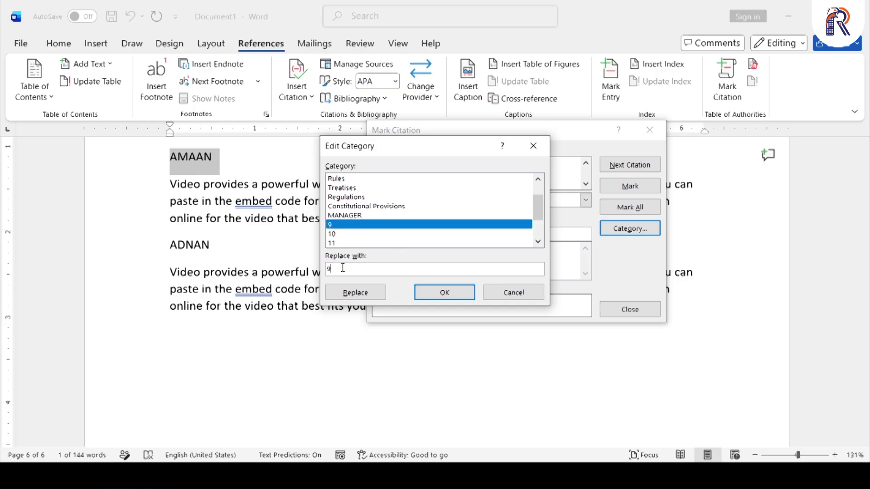
pyautogui.moveTo(343, 267); pyautogui.dragTo(319, 277)
pyautogui.write('HR')
pyautogui.click(366, 295)
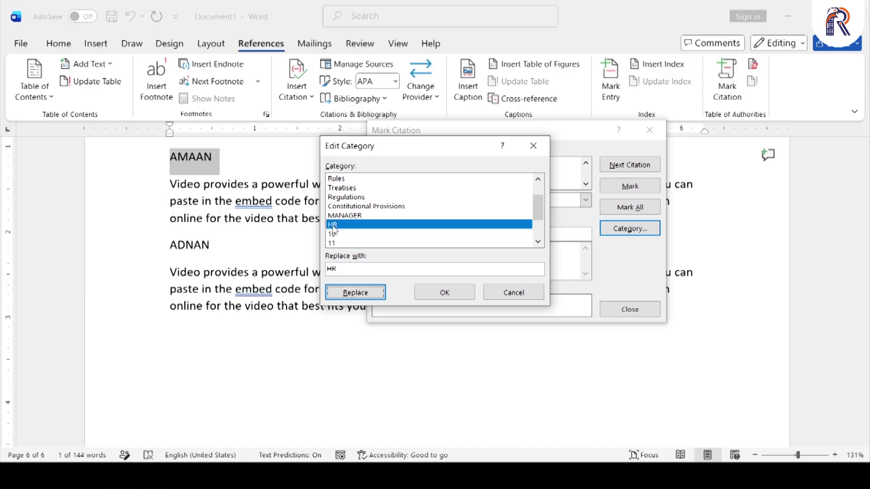
pyautogui.click(445, 293)
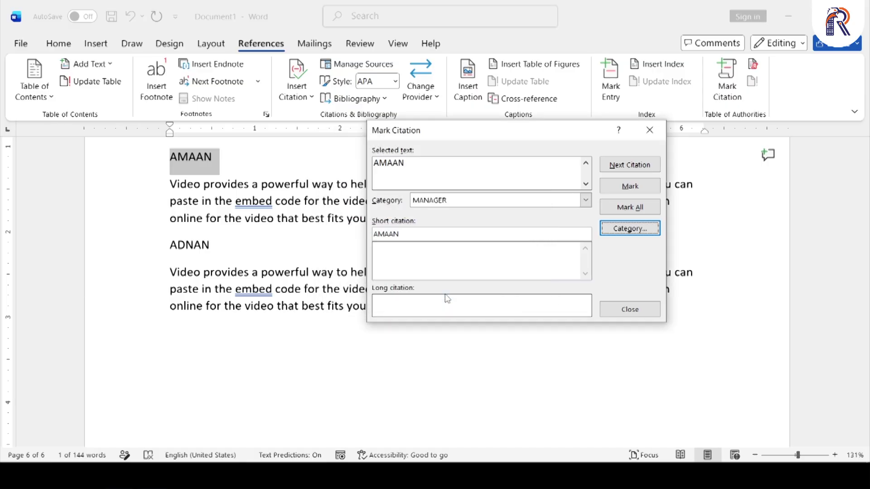
# Step: Mark the second name as a citation under the HR category and close the Mark Citation dialog
pyautogui.click(456, 201)
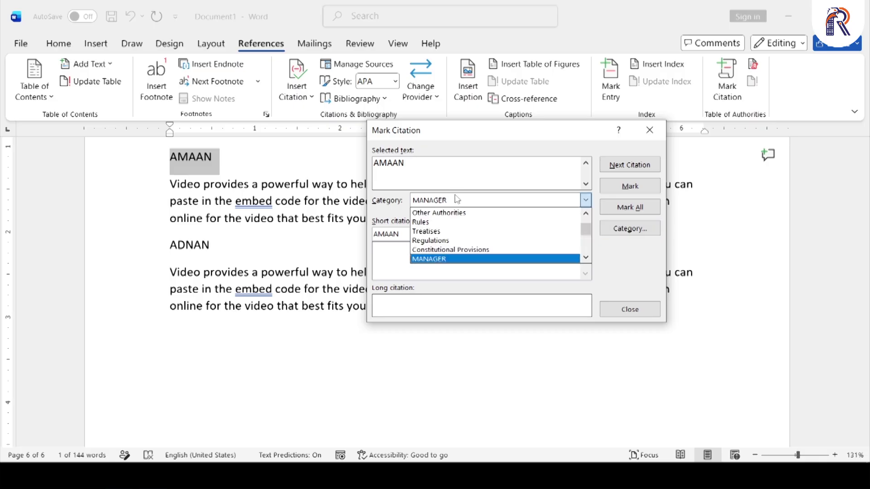
pyautogui.click(586, 257)
pyautogui.click(425, 264)
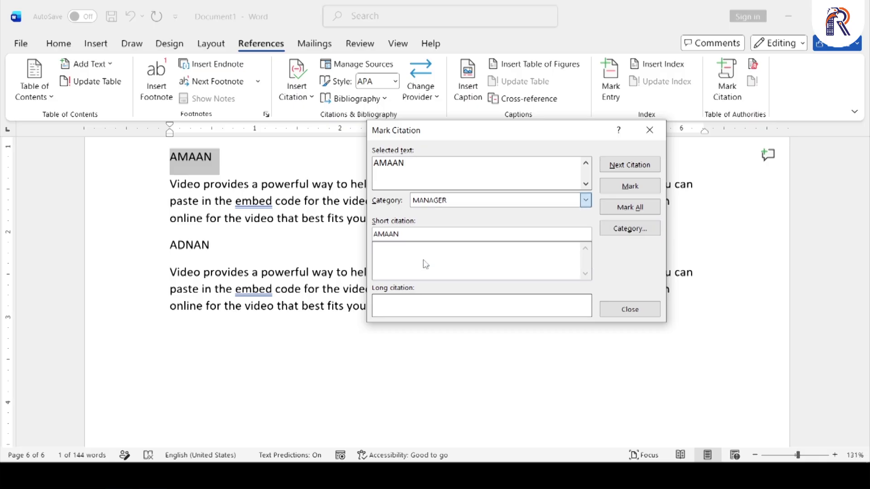
pyautogui.click(629, 186)
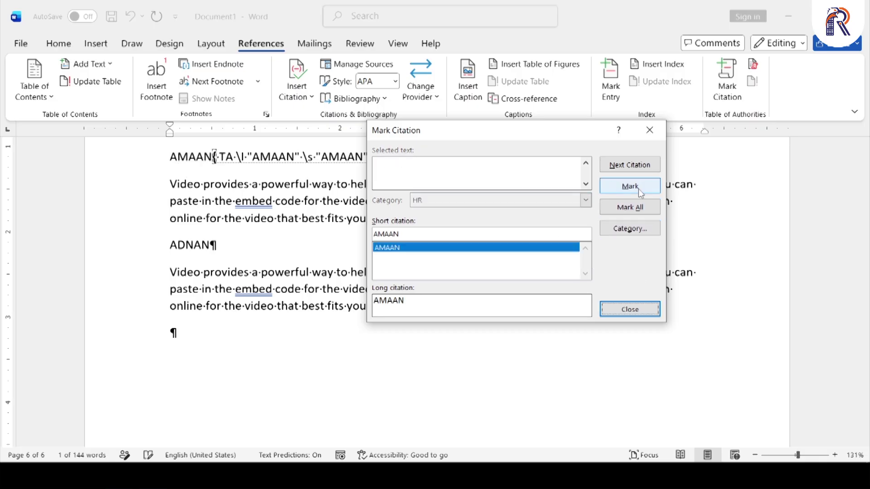
pyautogui.click(630, 310)
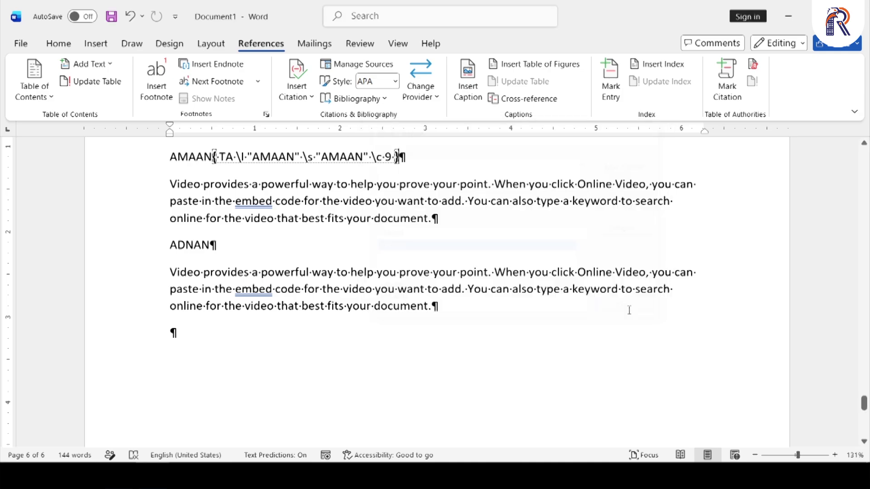
# Step: Mark the first name on page 6 as a citation under the MANAGER category and close the dialog
pyautogui.scroll(3, 627, 311)
pyautogui.scroll(-2, 355, 261)
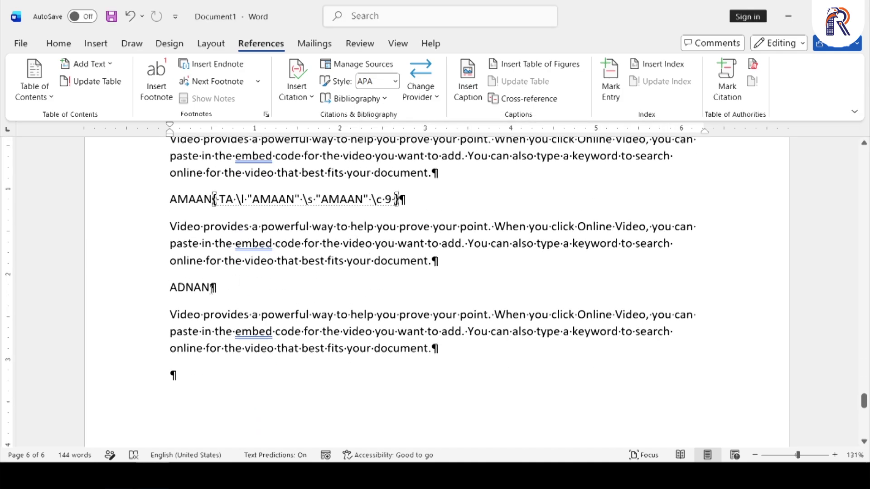
pyautogui.scroll(2, 184, 290)
pyautogui.click(143, 244)
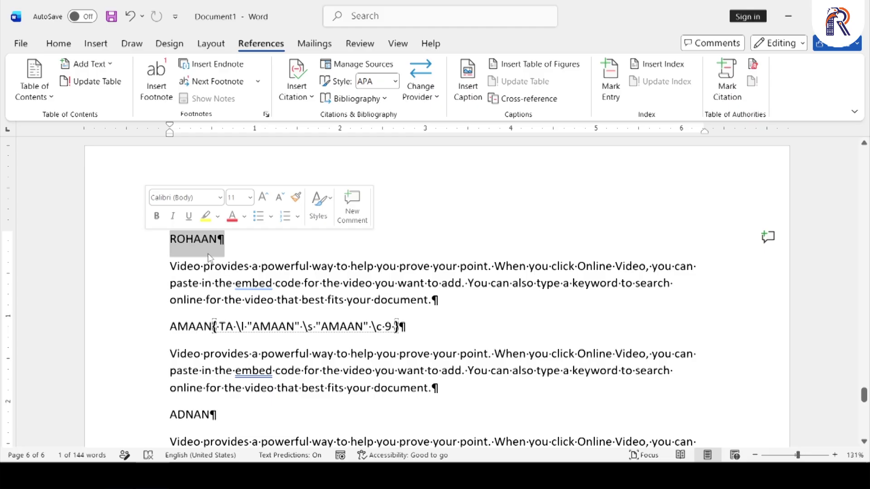
pyautogui.click(729, 98)
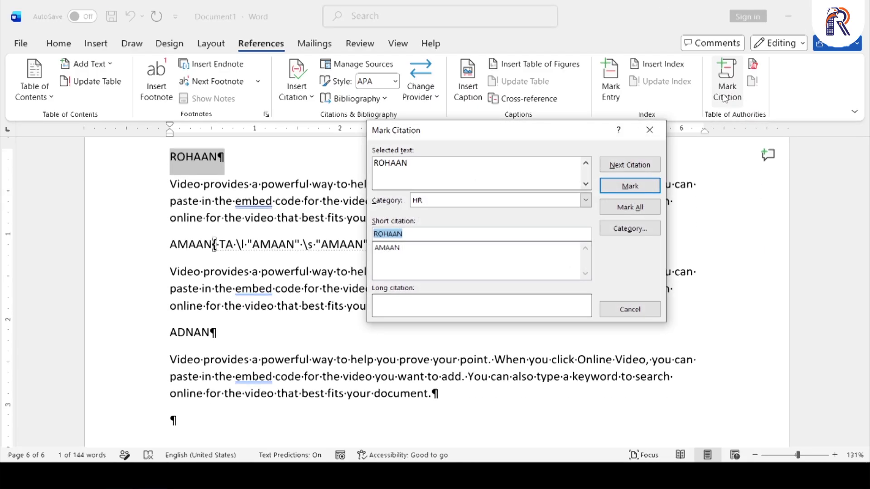
pyautogui.click(460, 207)
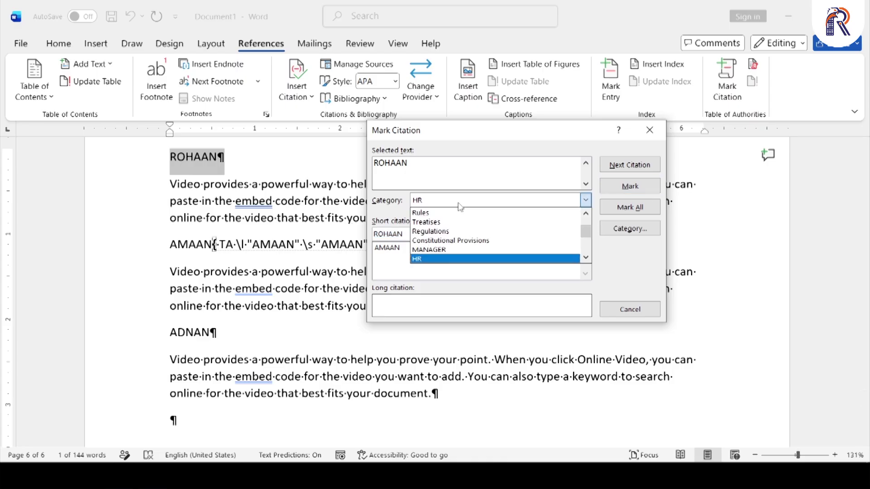
pyautogui.click(451, 252)
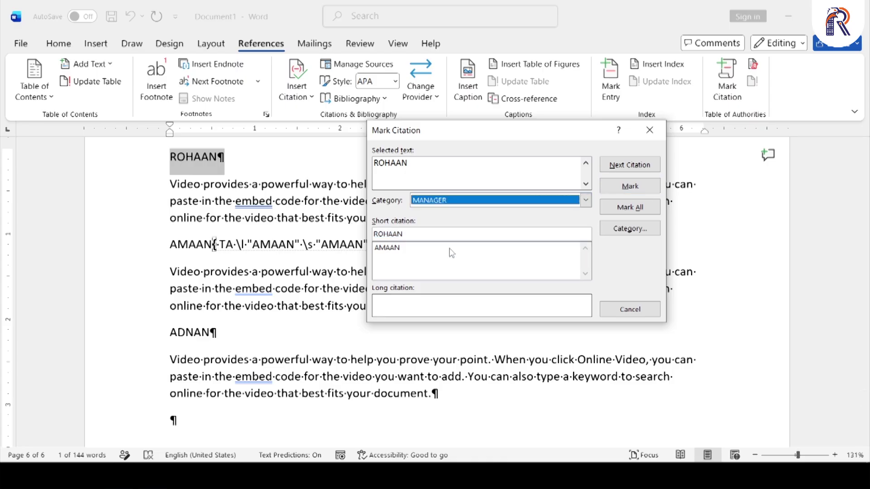
pyautogui.click(629, 186)
pyautogui.click(652, 310)
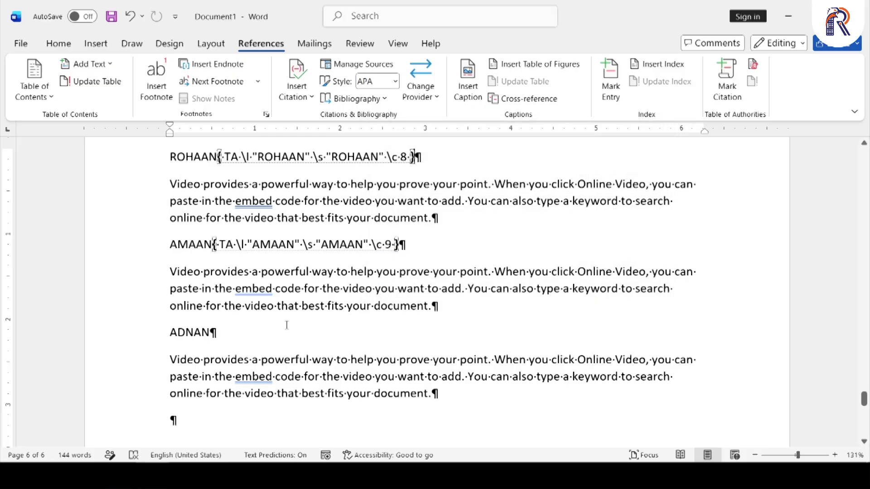
# Step: Mark the third name on page 6 as a citation under the HR category and close the dialog
pyautogui.click(150, 339)
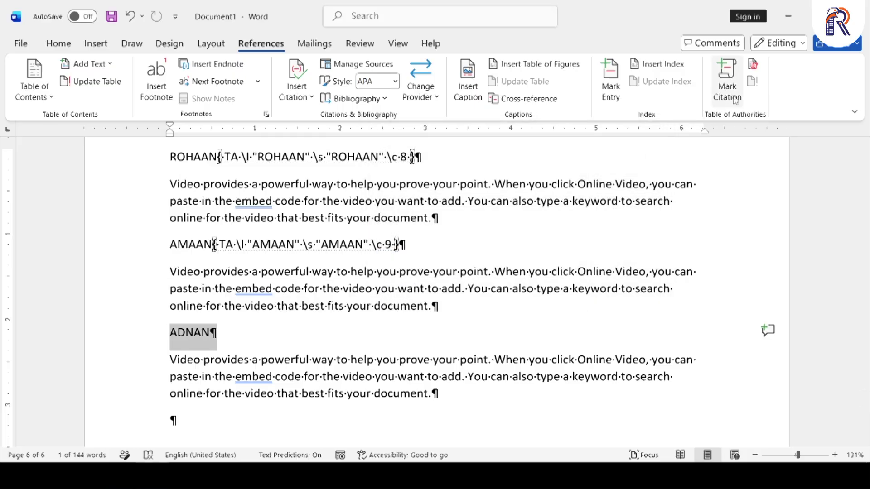
pyautogui.click(733, 97)
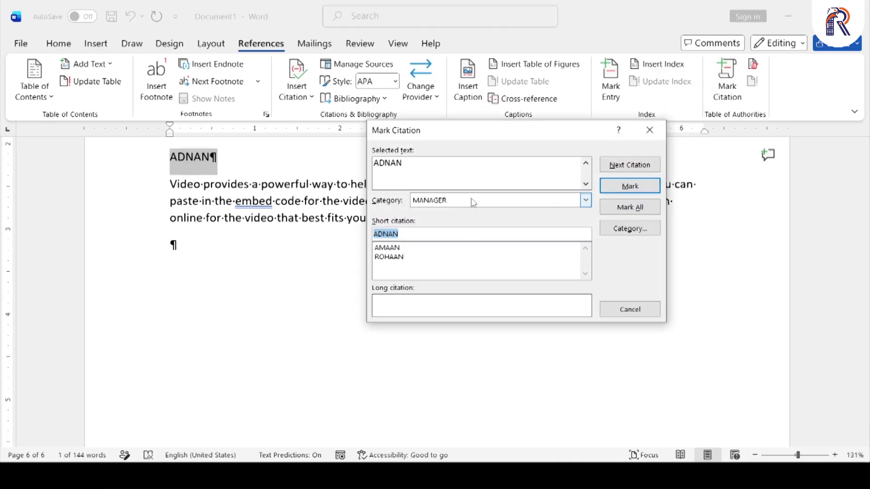
pyautogui.click(585, 200)
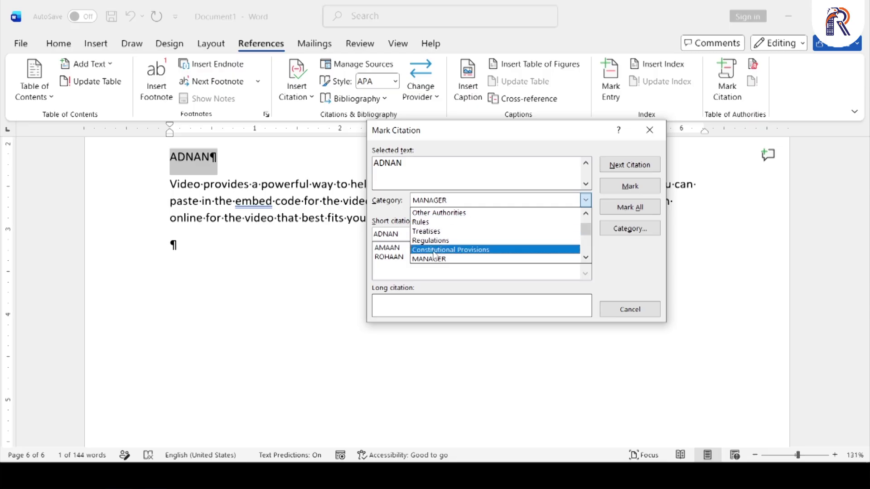
pyautogui.click(587, 258)
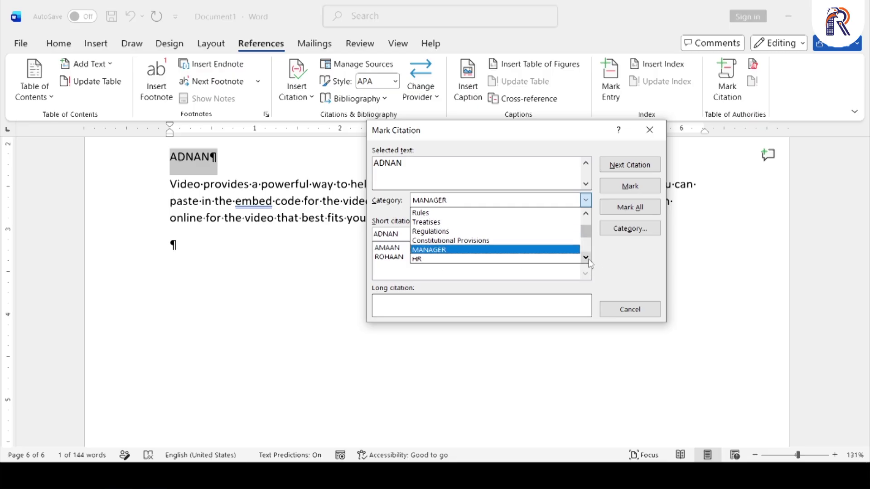
pyautogui.click(432, 259)
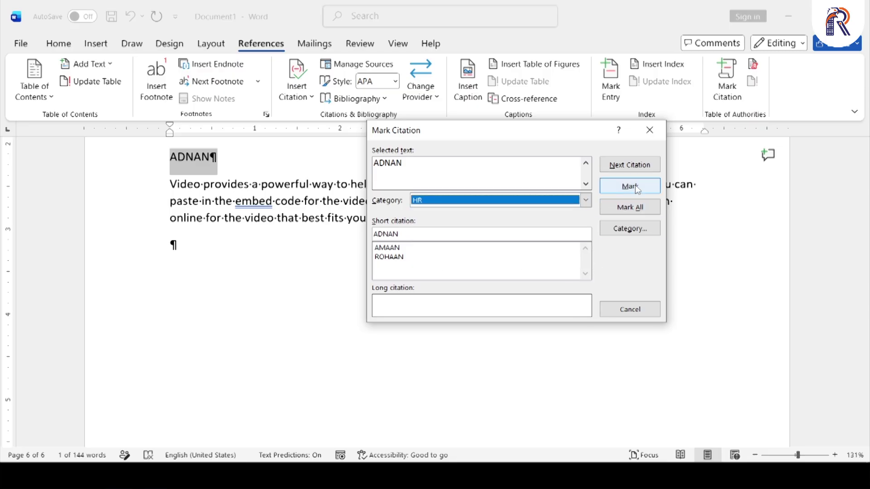
pyautogui.click(629, 186)
pyautogui.click(631, 310)
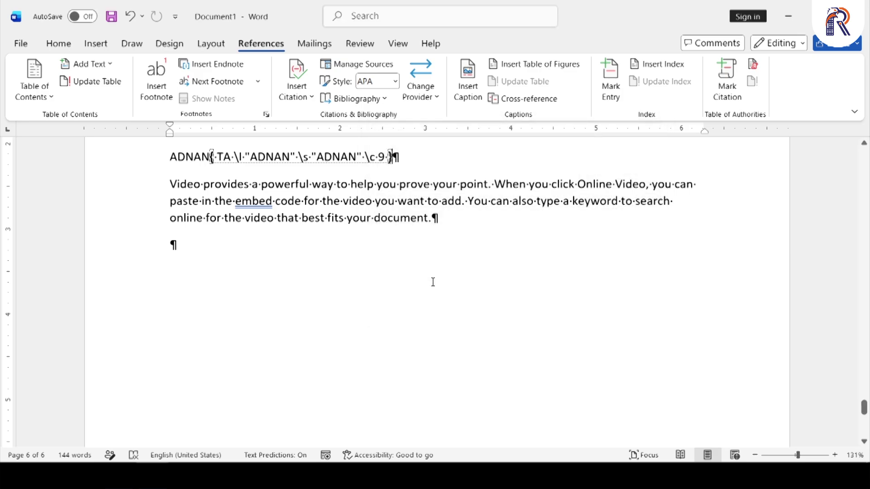
# Step: Look over the marked citations on page 6 and move the insertion point to the start of the document
pyautogui.scroll(5, 433, 282)
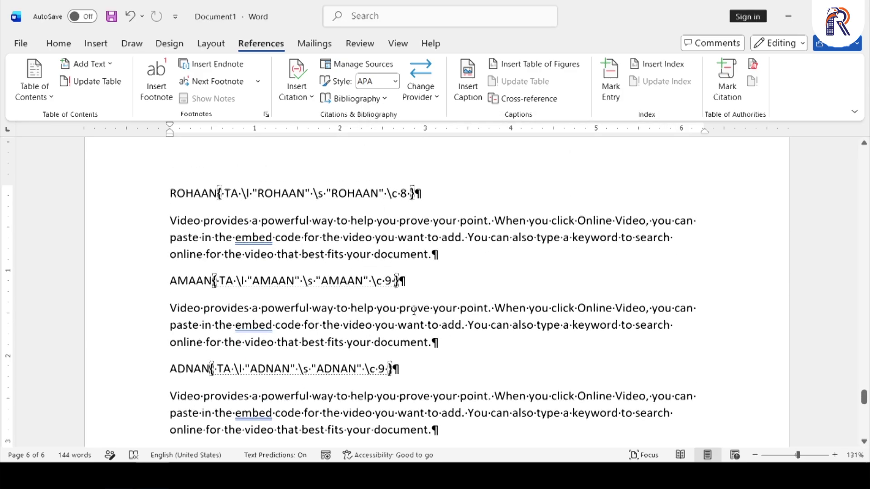
pyautogui.scroll(-3, 414, 310)
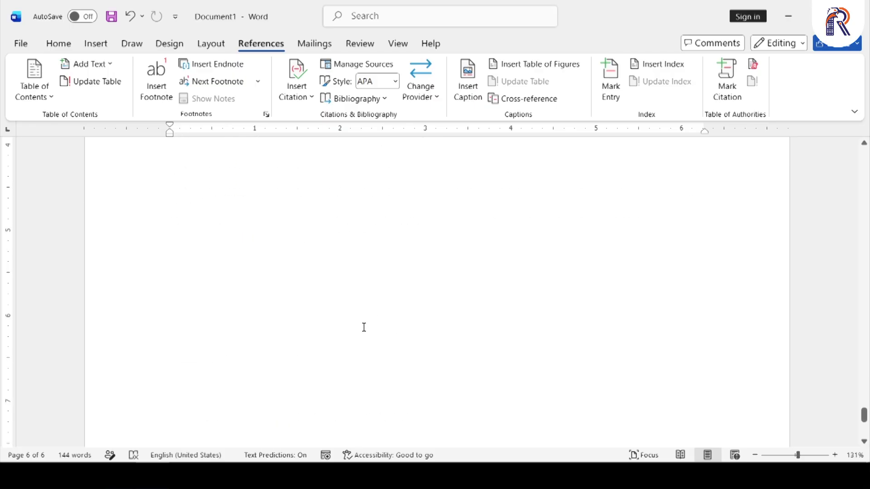
pyautogui.hotkey('ctrl', 'Home')
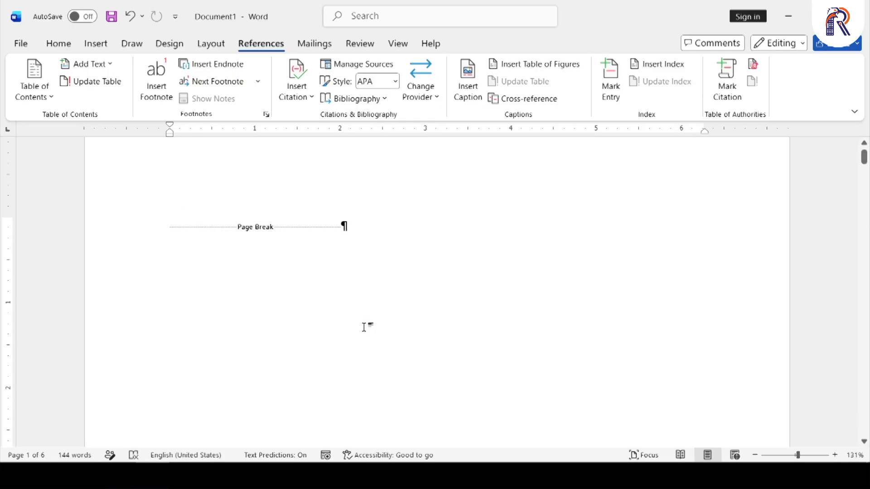
# Step: Start a table of authorities covering all categories, with passim and original formatting enabled
pyautogui.click(754, 66)
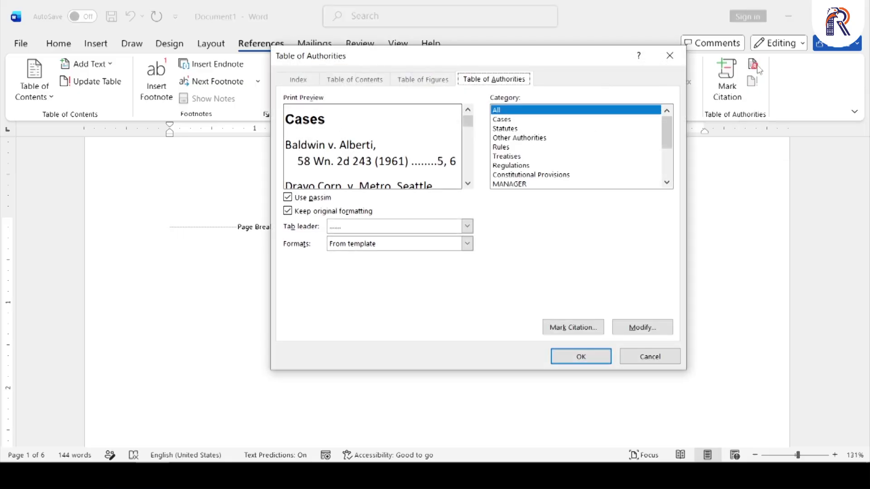
pyautogui.click(509, 121)
pyautogui.click(509, 111)
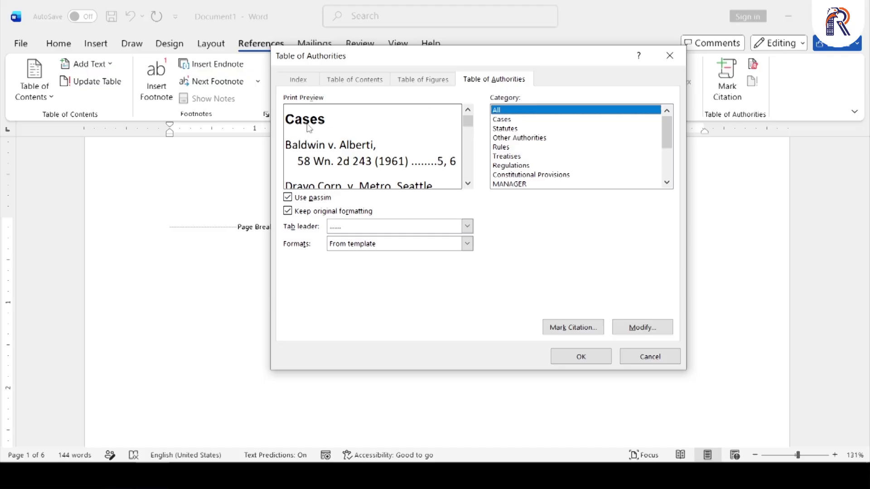
pyautogui.click(290, 198)
pyautogui.click(289, 198)
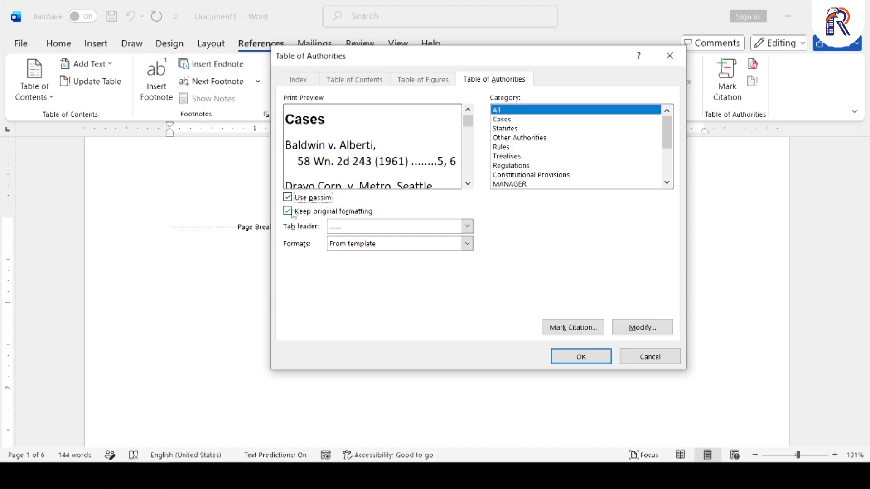
pyautogui.click(291, 211)
pyautogui.click(291, 211)
# Step: Try out the tab leader styles for the table of authorities
pyautogui.click(350, 227)
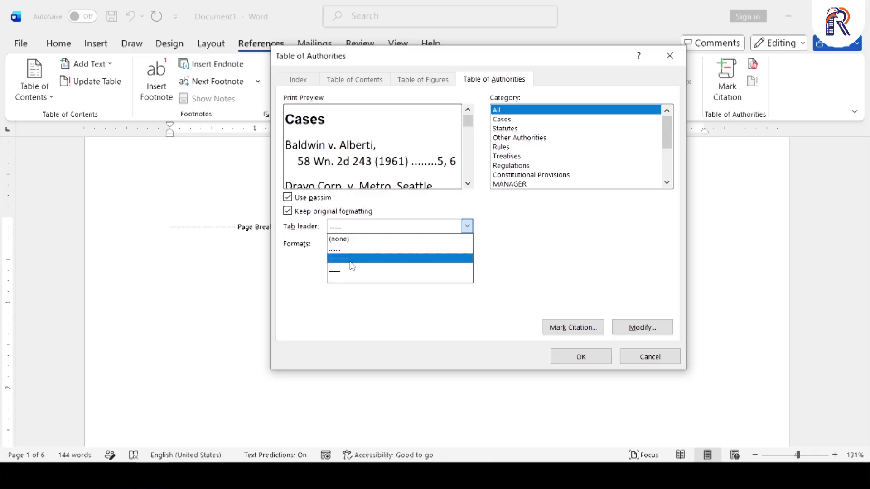
pyautogui.click(352, 265)
pyautogui.click(348, 232)
pyautogui.click(349, 233)
# Step: Preview the Classic, Distinctive, Formal and Simple formats for the table of authorities
pyautogui.click(355, 245)
pyautogui.click(353, 265)
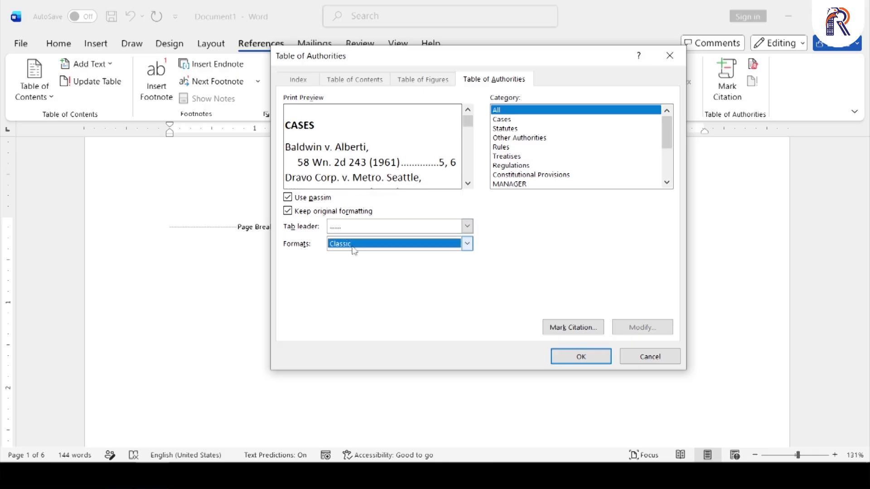
pyautogui.click(353, 247)
pyautogui.click(363, 275)
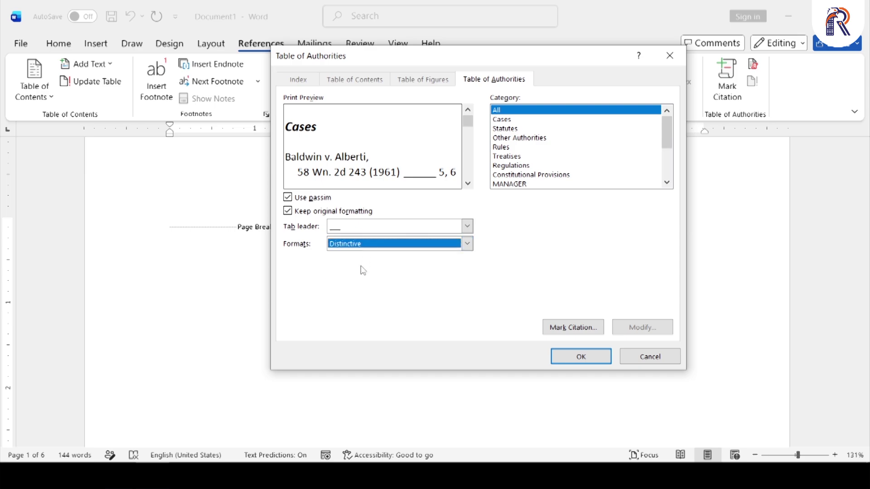
pyautogui.click(361, 246)
pyautogui.click(351, 284)
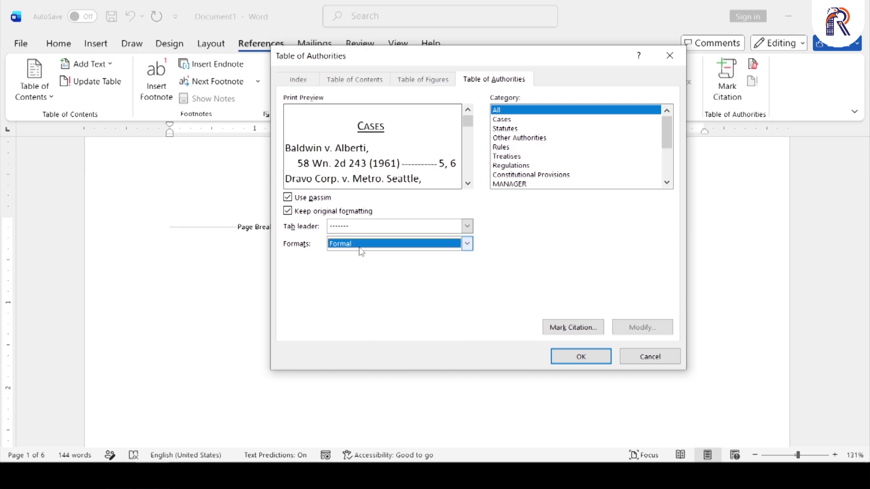
pyautogui.click(361, 251)
pyautogui.click(364, 295)
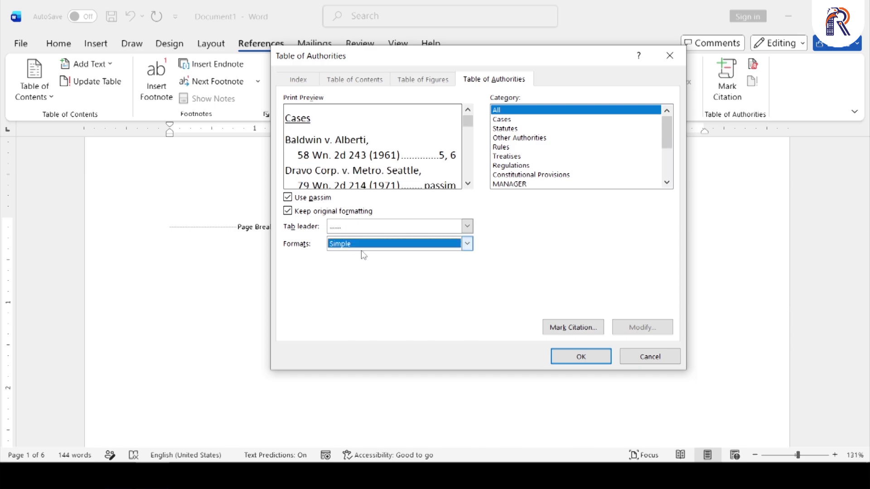
# Step: Set the format to From template and insert the table of authorities on page 1
pyautogui.click(363, 245)
pyautogui.click(365, 257)
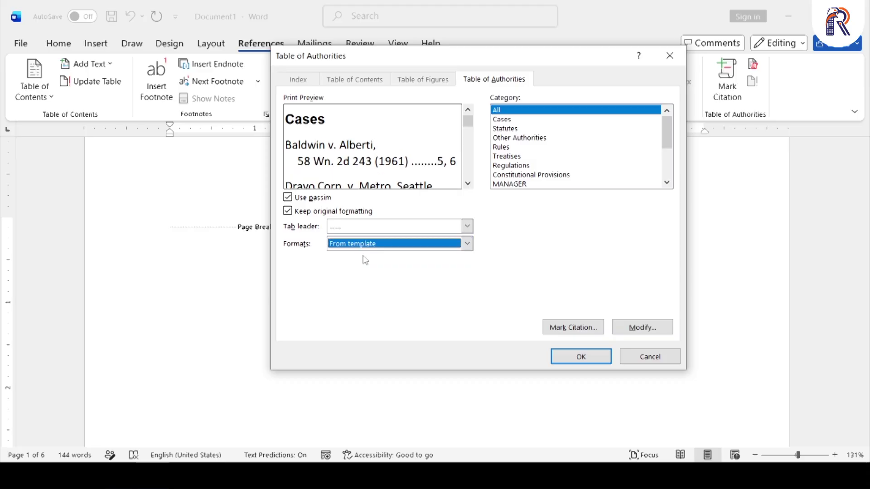
pyautogui.click(609, 354)
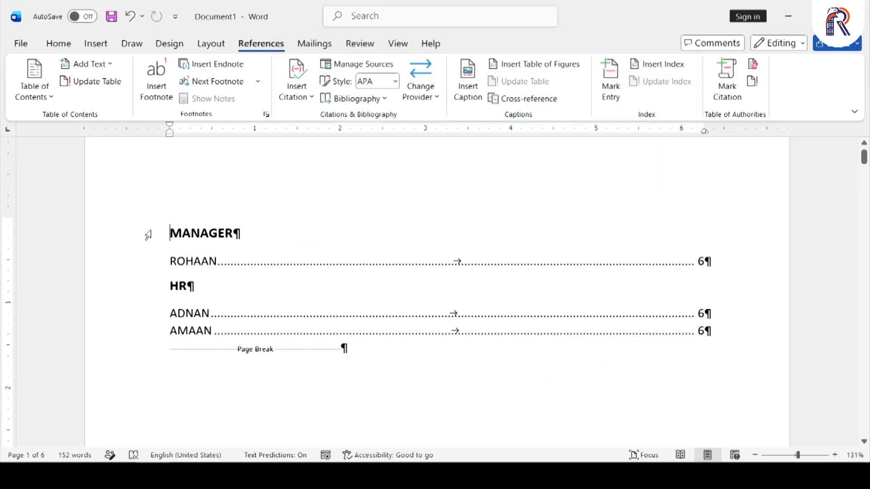
# Step: Check the entries listed under the MANAGER and HR headings in the inserted table of authorities
pyautogui.click(202, 262)
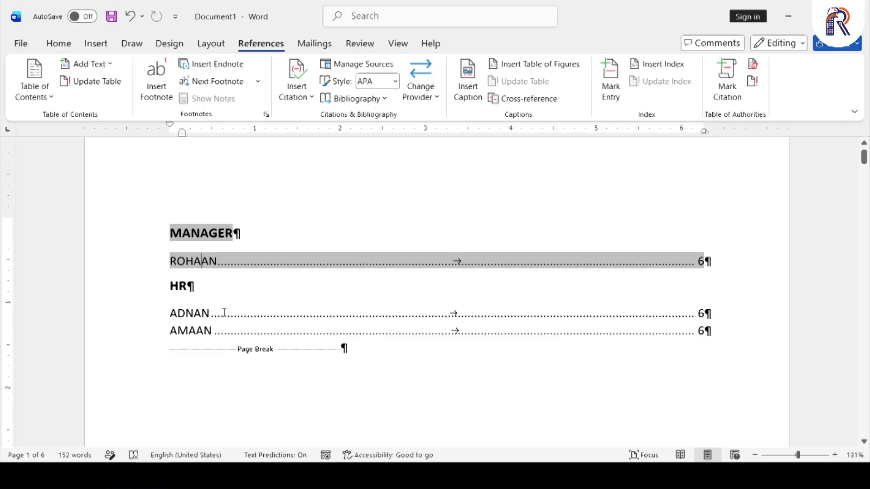
pyautogui.click(179, 288)
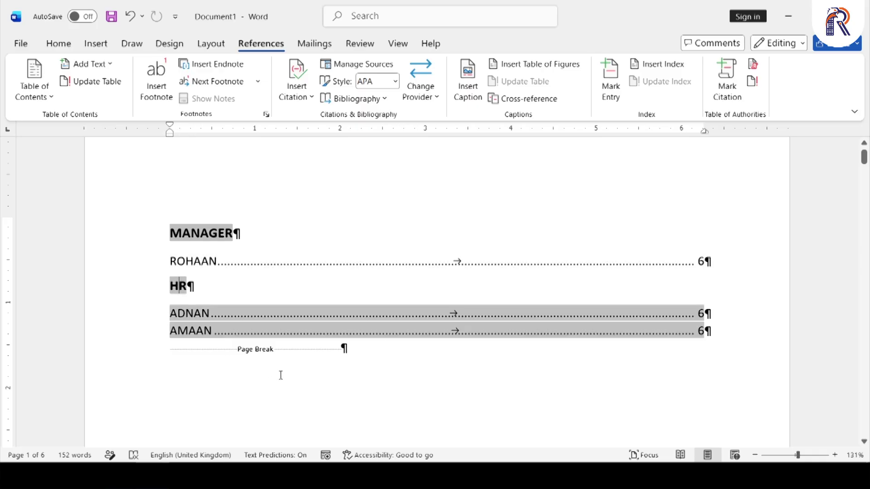
pyautogui.press('Down')
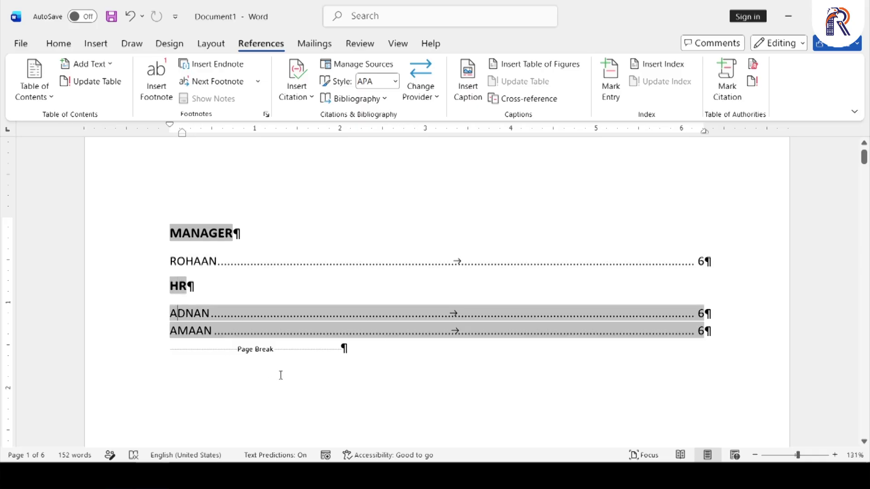